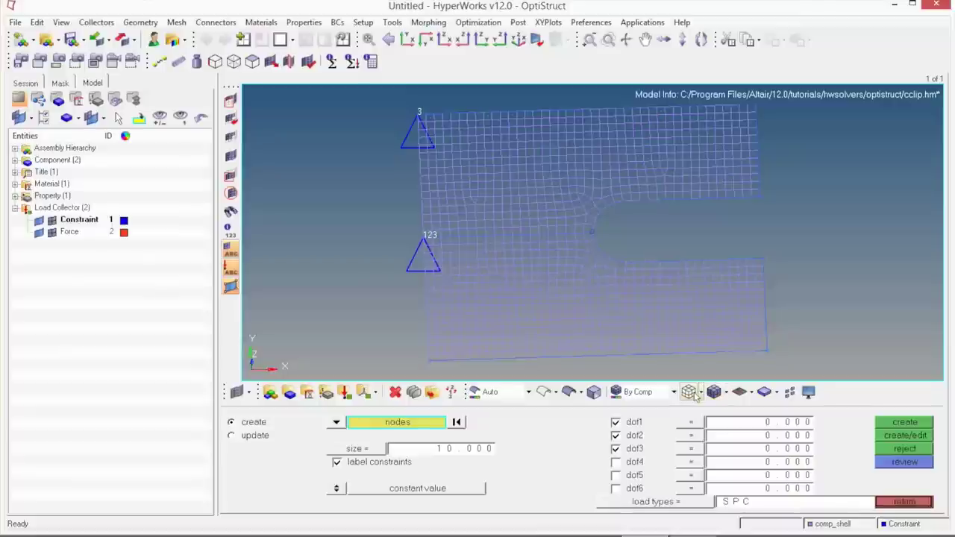
Step: Show the mesh shaded with feature lines, shaded with mesh lines, and return it to wireframe
{"action": "left_click", "coordinate": [700, 394]}
{"action": "left_click", "coordinate": [717, 431]}
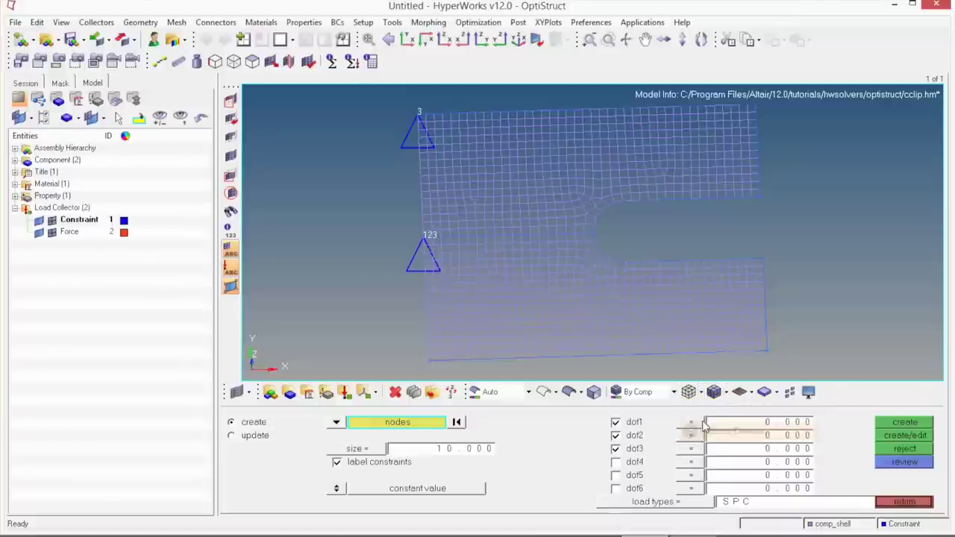
{"action": "left_click", "coordinate": [725, 395]}
{"action": "left_click", "coordinate": [718, 430]}
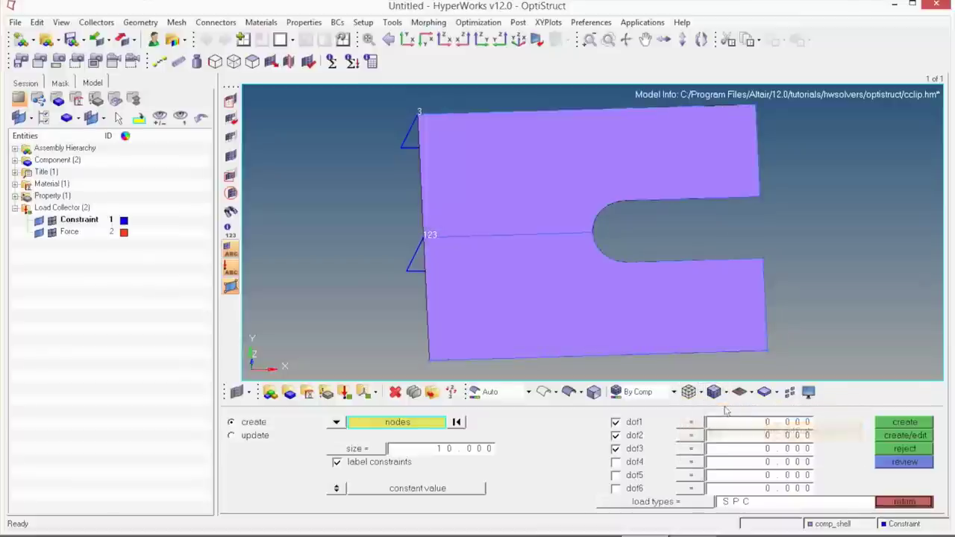
{"action": "left_click", "coordinate": [725, 394]}
{"action": "left_click", "coordinate": [730, 415]}
{"action": "left_click", "coordinate": [726, 394]}
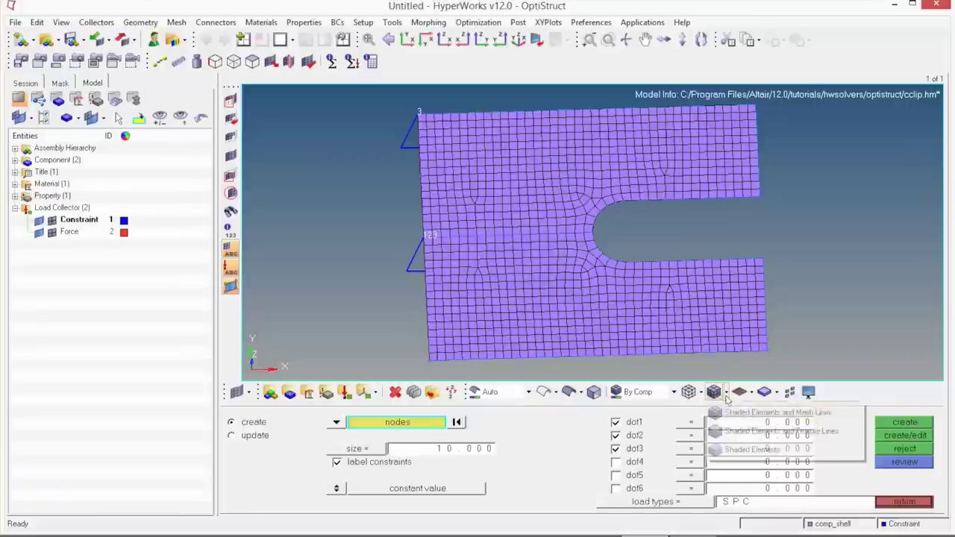
{"action": "left_click", "coordinate": [688, 391]}
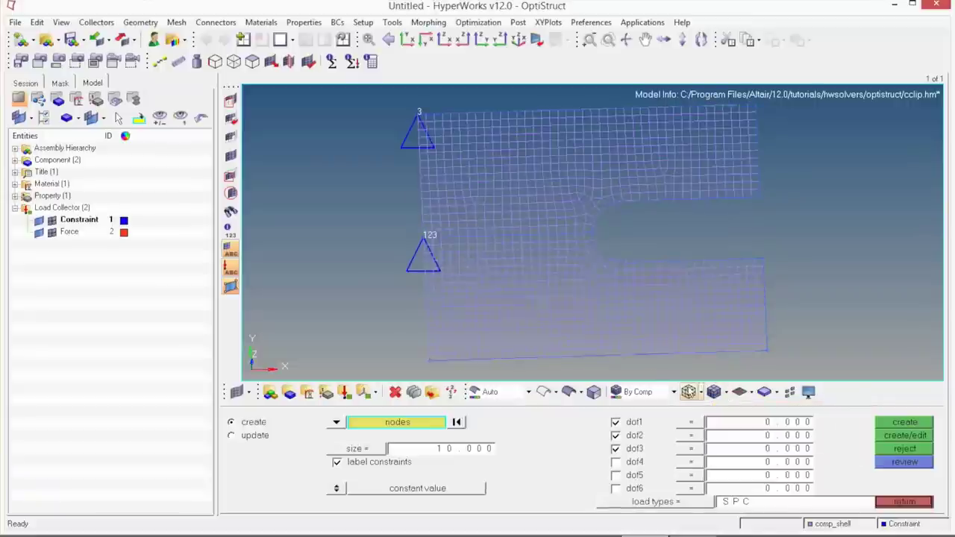
Step: Create an SPC constraint with only dof2 fixed on the middle node of the slot's rounded end
{"action": "left_click", "coordinate": [592, 233]}
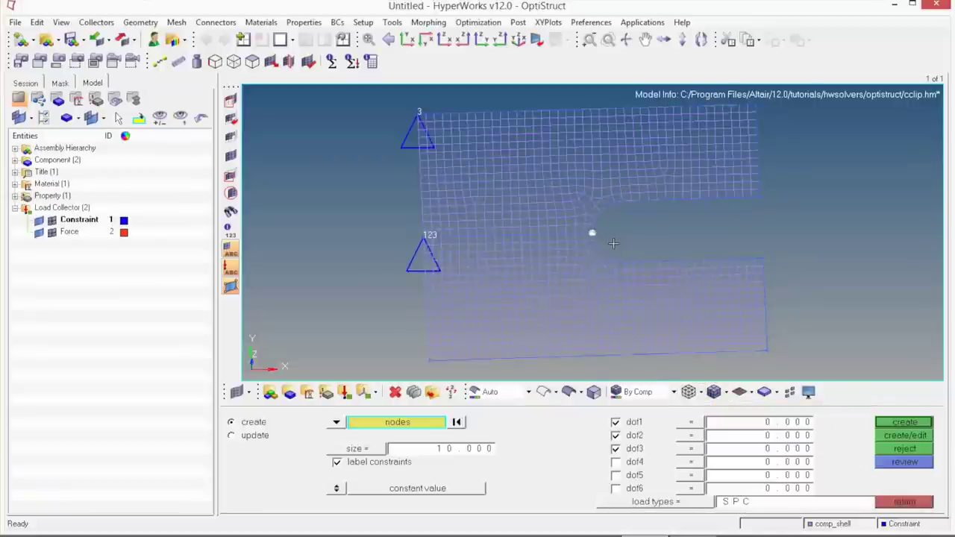
{"action": "scroll", "coordinate": [604, 236], "scroll_direction": "up", "scroll_amount": 4}
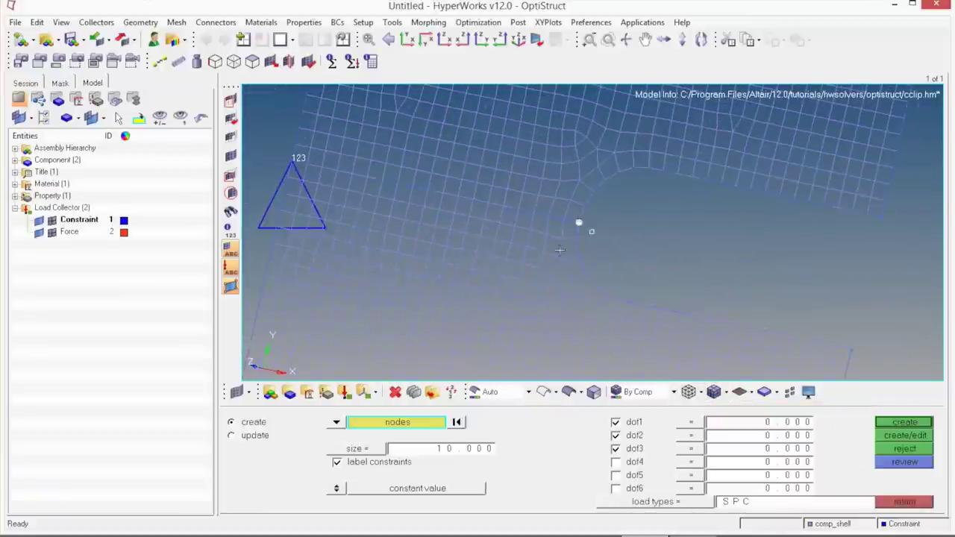
{"action": "scroll", "coordinate": [592, 236], "scroll_direction": "down", "scroll_amount": 5}
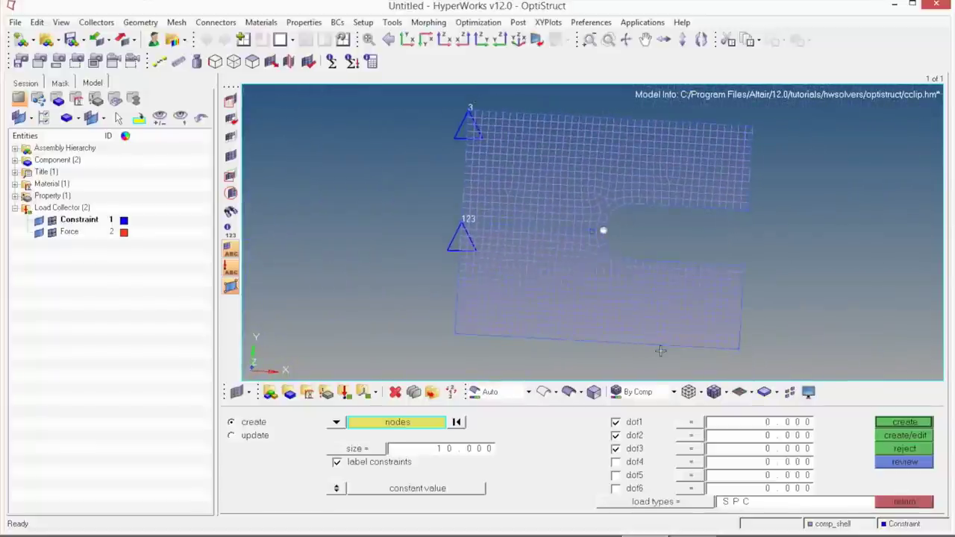
{"action": "left_click", "coordinate": [632, 449]}
{"action": "left_click", "coordinate": [636, 423]}
{"action": "left_click", "coordinate": [905, 422]}
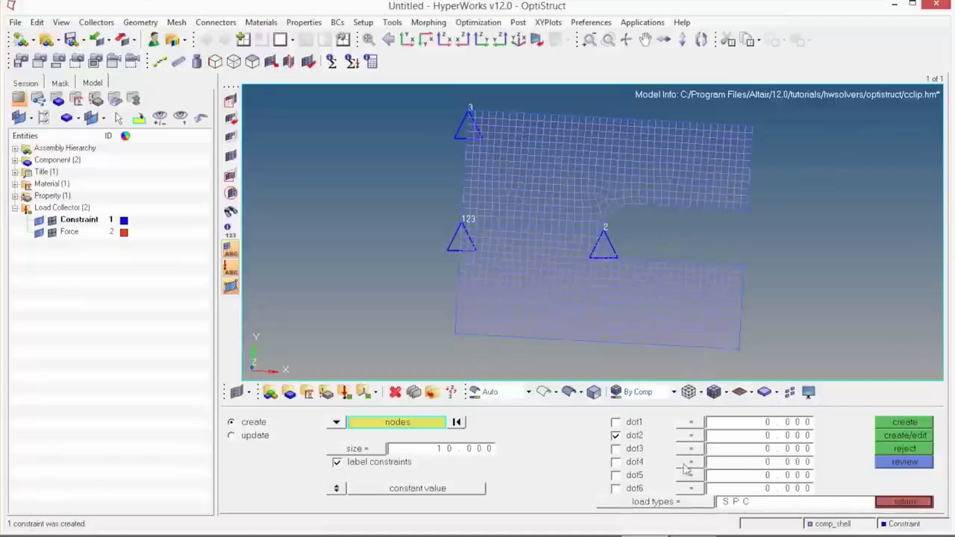
Step: Update the constraint at the slot's rounded end to fix dof3 instead of dof2, applying only the DOF change
{"action": "left_click", "coordinate": [247, 439]}
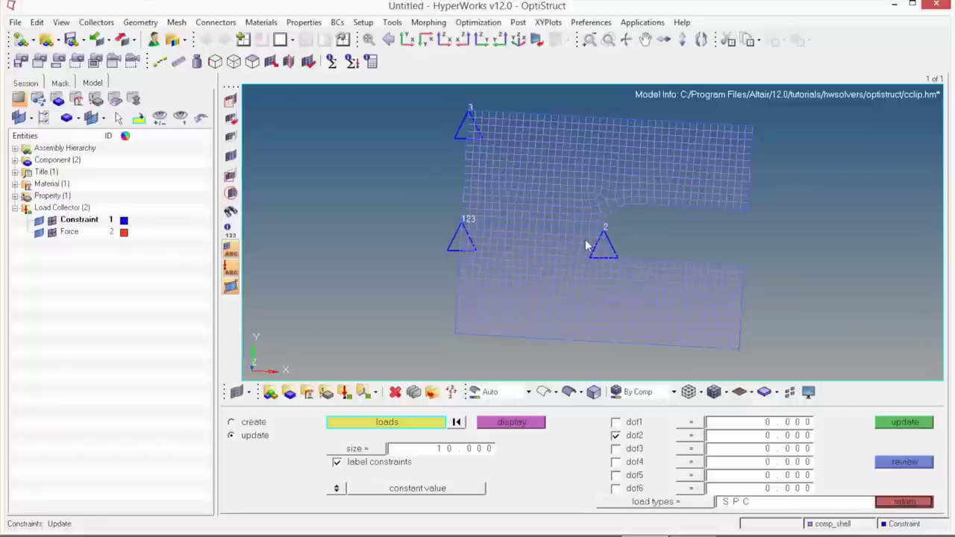
{"action": "left_click", "coordinate": [611, 241]}
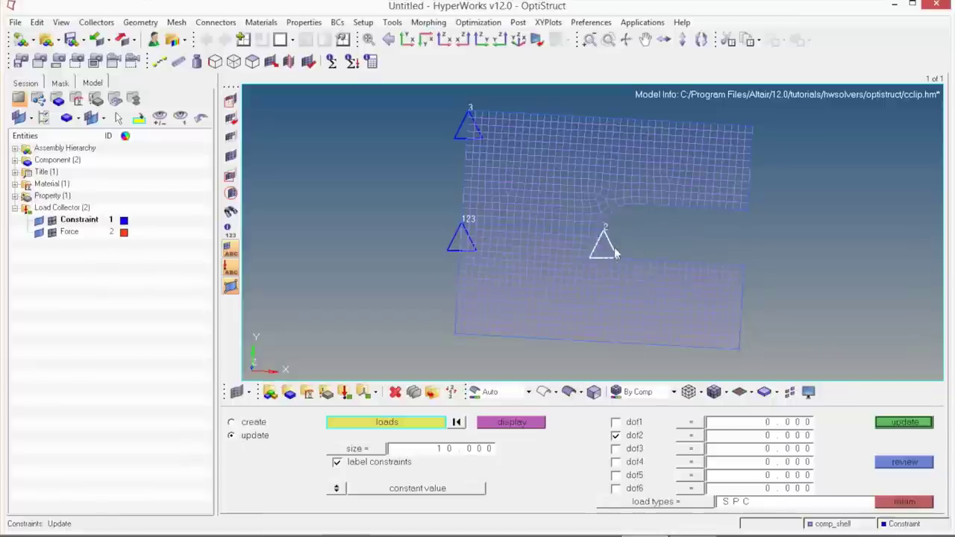
{"action": "left_click", "coordinate": [616, 436]}
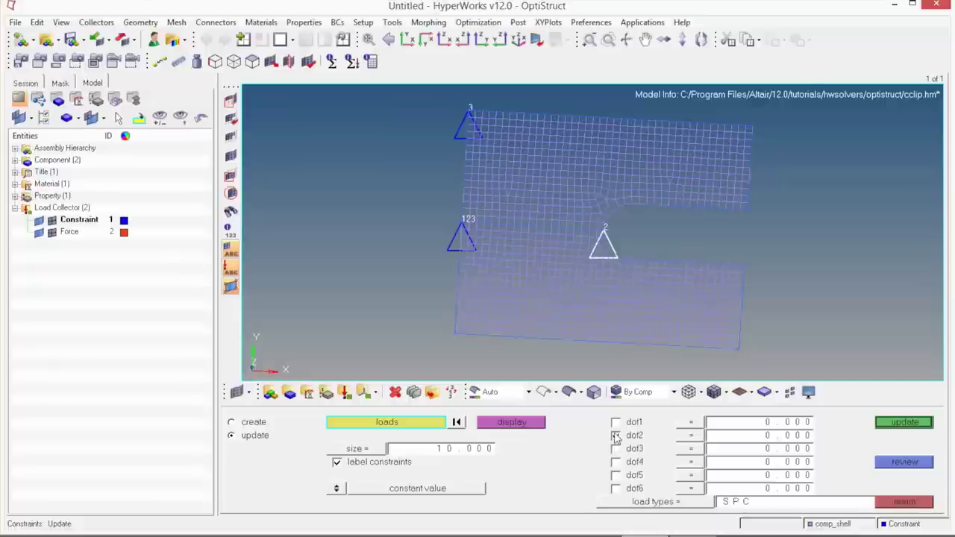
{"action": "left_click", "coordinate": [616, 449]}
{"action": "left_click", "coordinate": [877, 423]}
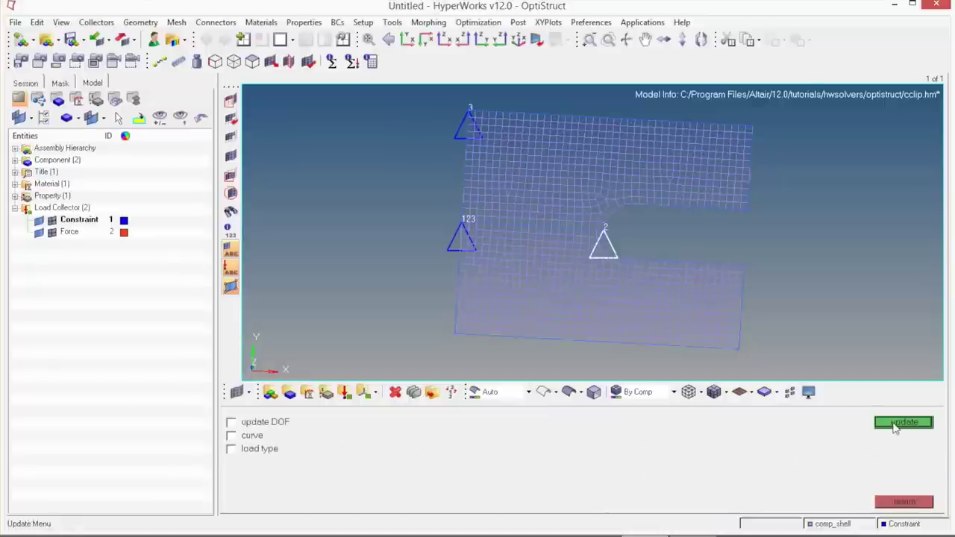
{"action": "left_click", "coordinate": [273, 424]}
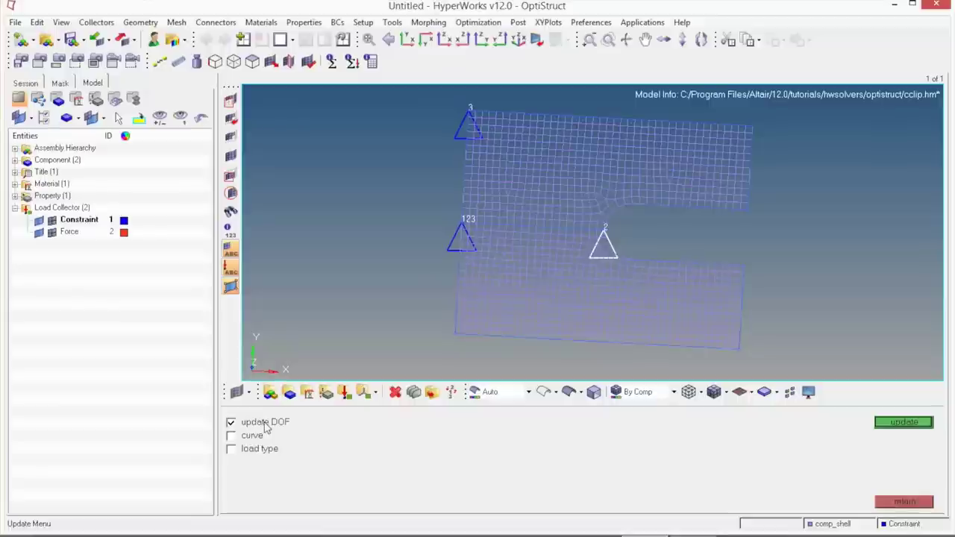
{"action": "left_click", "coordinate": [922, 423]}
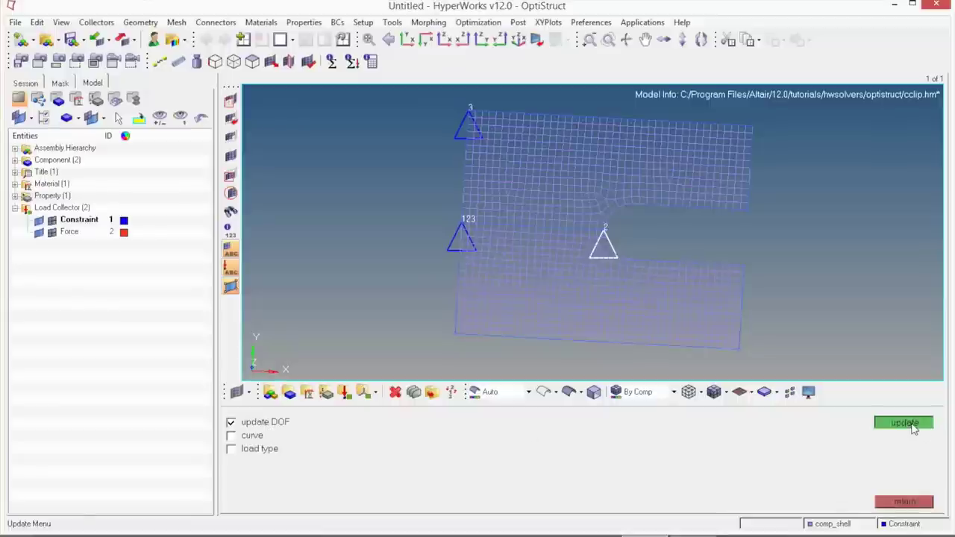
Step: Restore the slot-end constraint to dof2 only by updating its DOF, and leave the constraint settings
{"action": "left_click", "coordinate": [604, 230]}
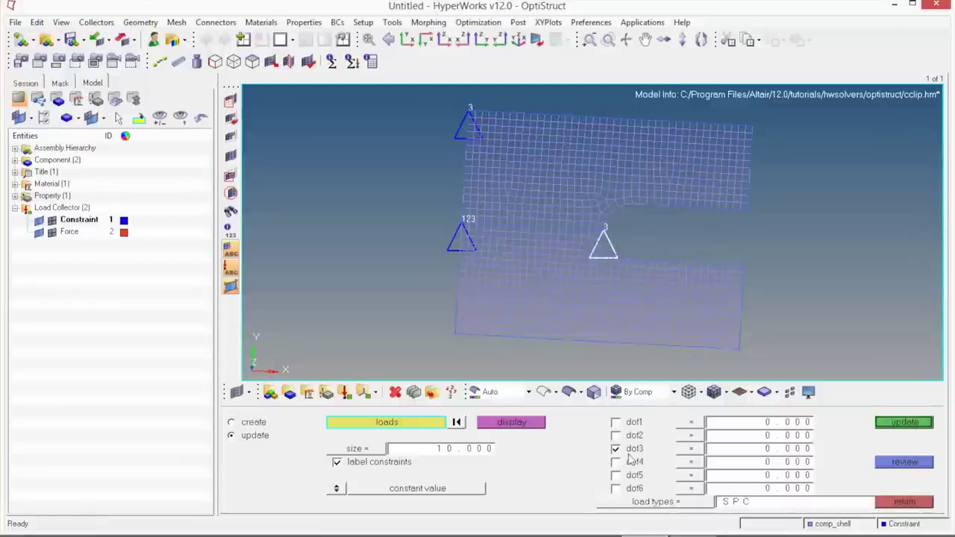
{"action": "left_click", "coordinate": [883, 424]}
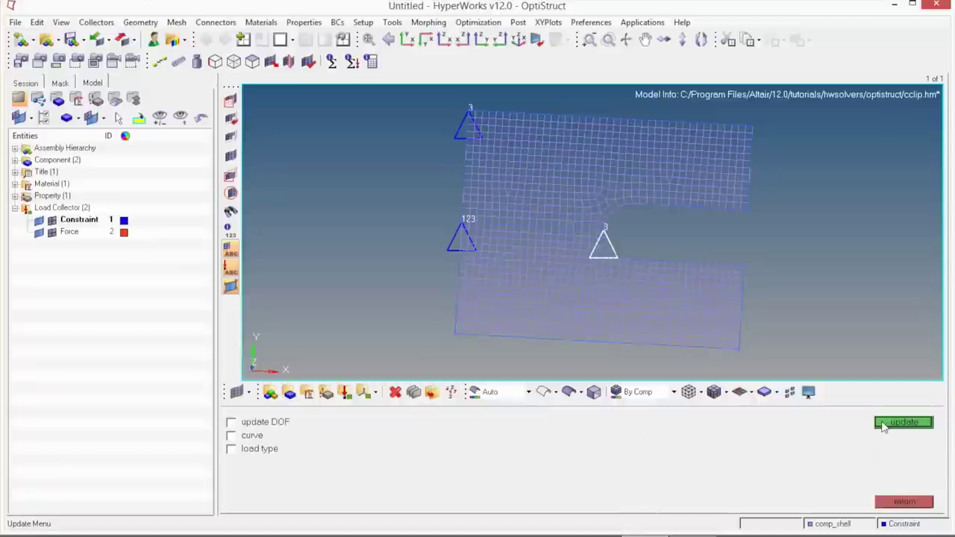
{"action": "left_click", "coordinate": [905, 422]}
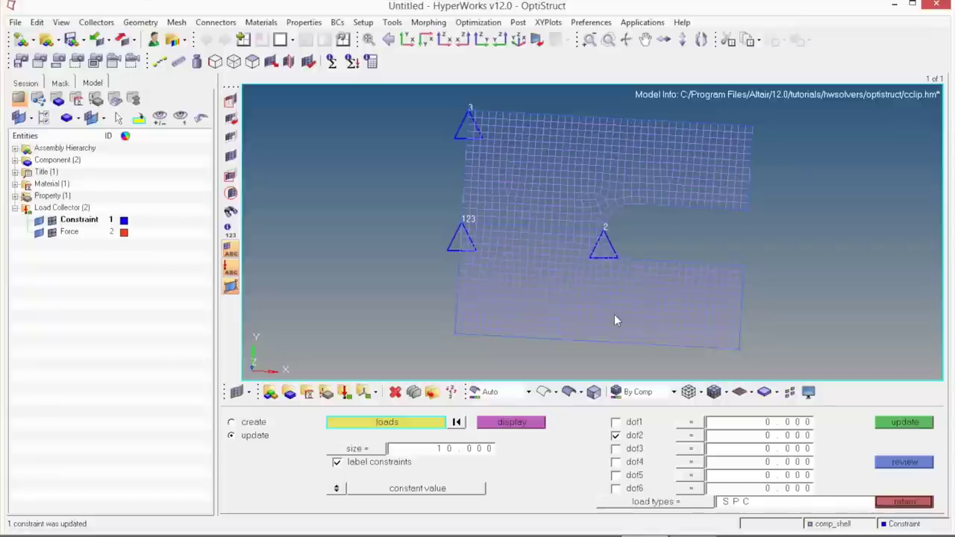
{"action": "left_click", "coordinate": [924, 501]}
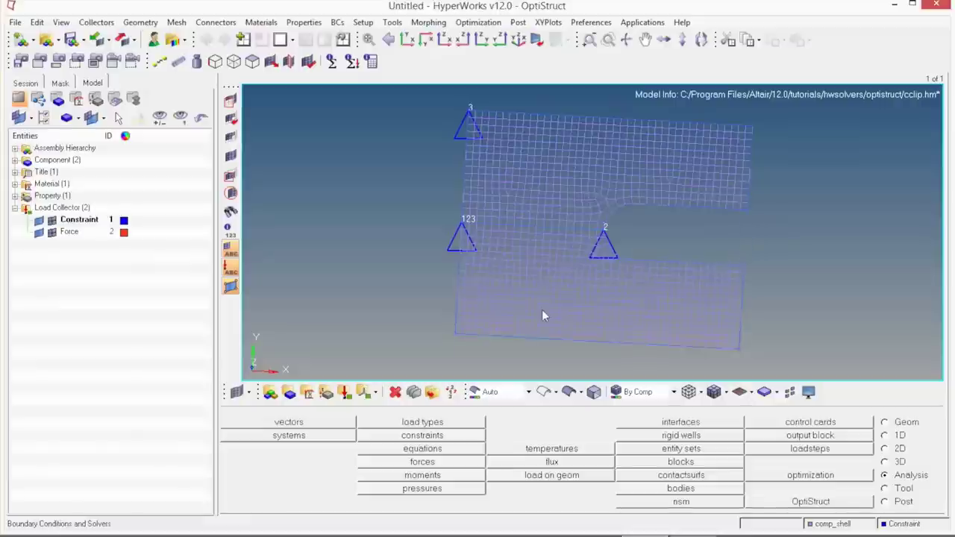
Step: Make the Force load collector current
{"action": "left_click", "coordinate": [65, 231]}
{"action": "right_click", "coordinate": [65, 230]}
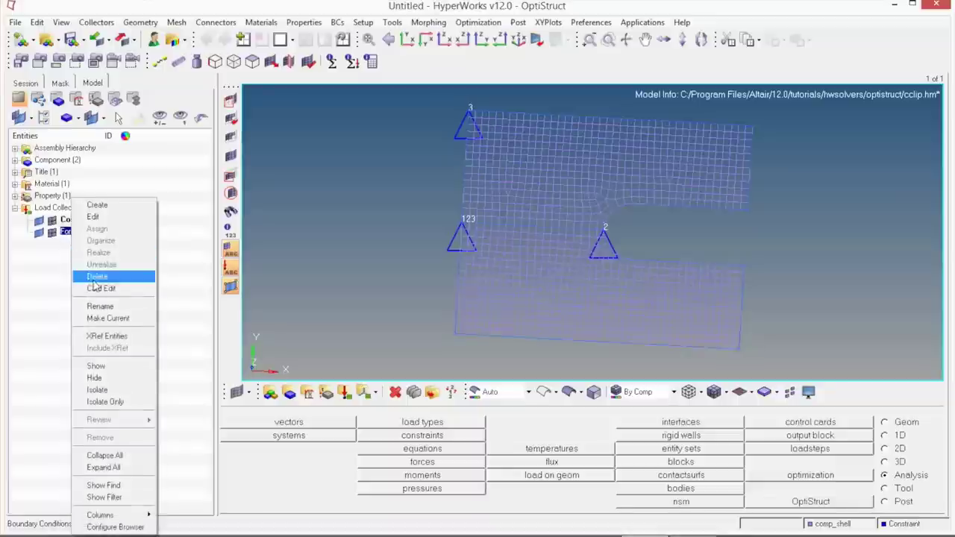
{"action": "left_click", "coordinate": [114, 320]}
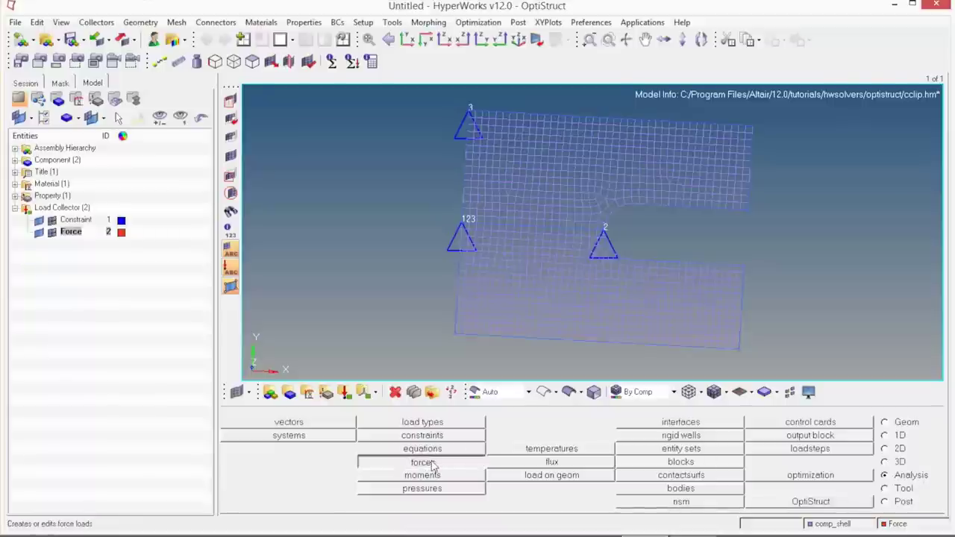
Step: Start creating a force and select the lower corner node at the open end of the upper arm
{"action": "left_click", "coordinate": [338, 21]}
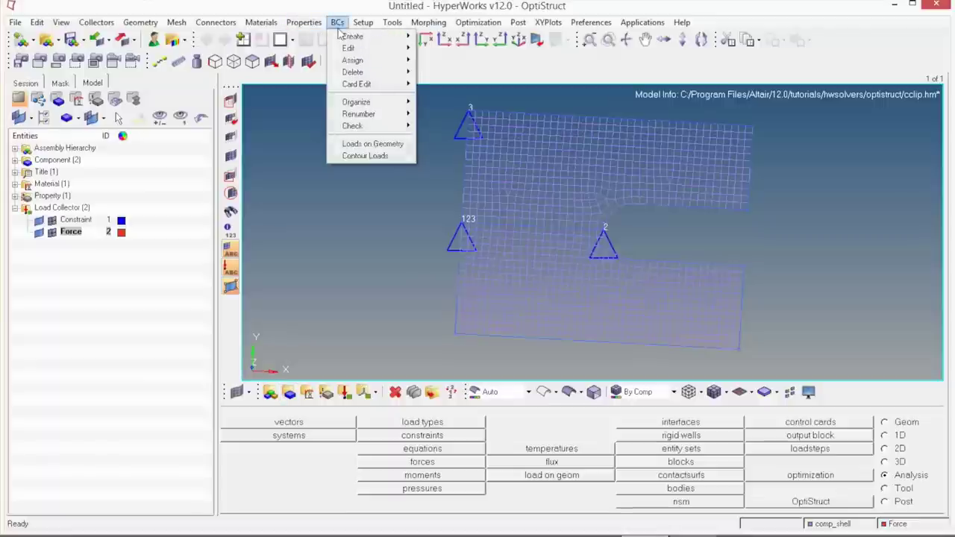
{"action": "mouse_move", "coordinate": [353, 36]}
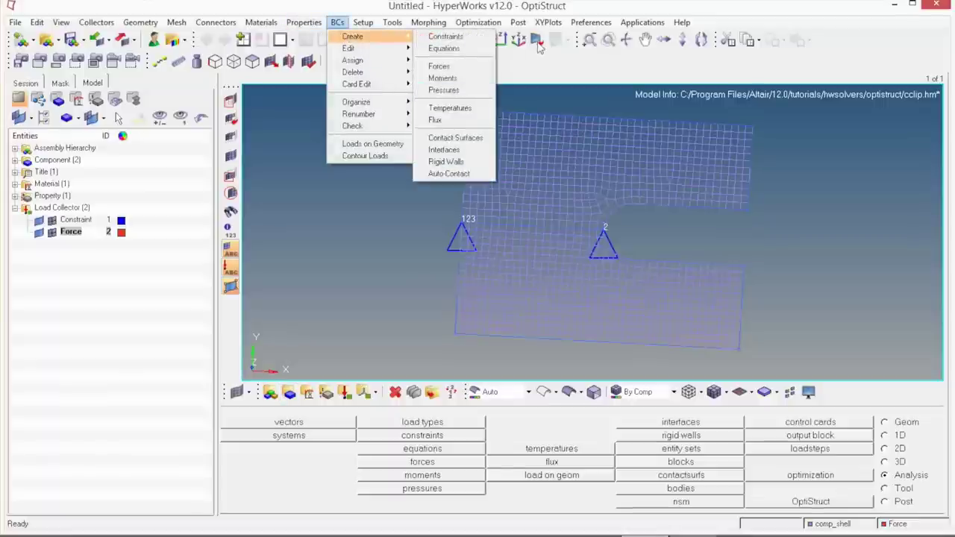
{"action": "left_click", "coordinate": [482, 68]}
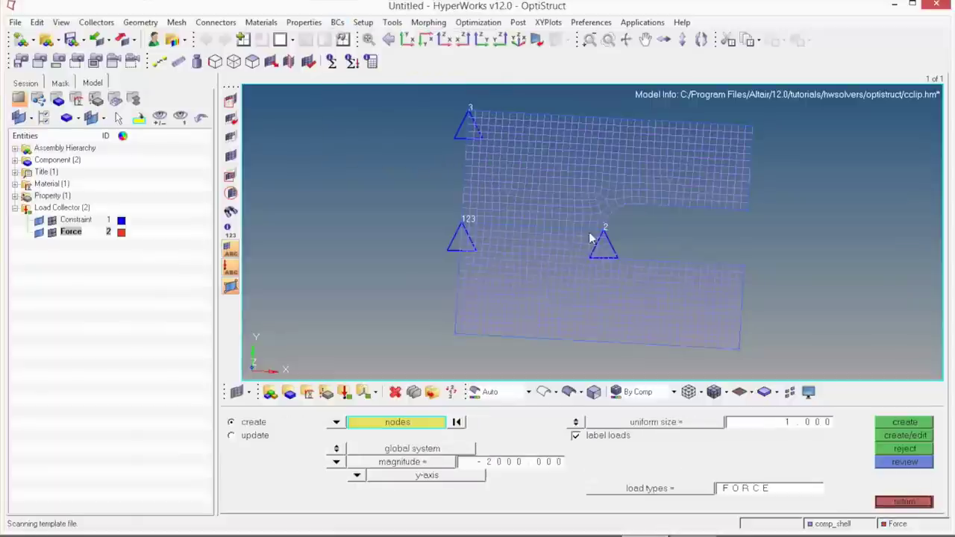
{"action": "left_click", "coordinate": [752, 208]}
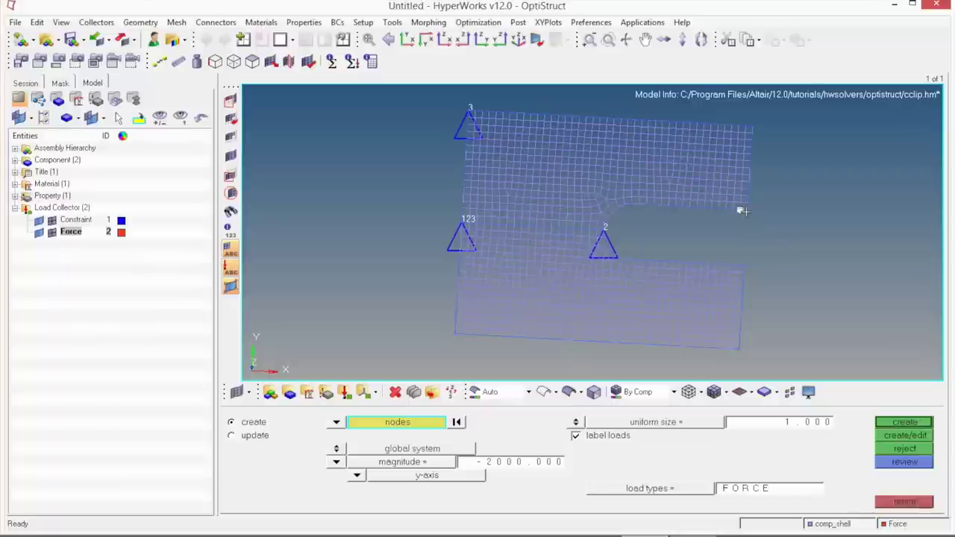
{"action": "scroll", "coordinate": [741, 207], "scroll_direction": "up", "scroll_amount": 5}
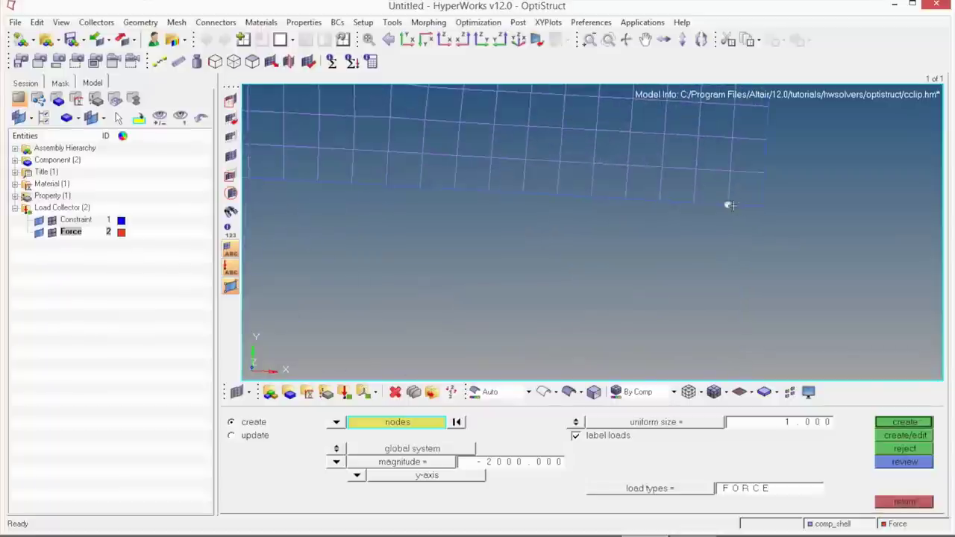
{"action": "scroll", "coordinate": [754, 209], "scroll_direction": "down", "scroll_amount": 3}
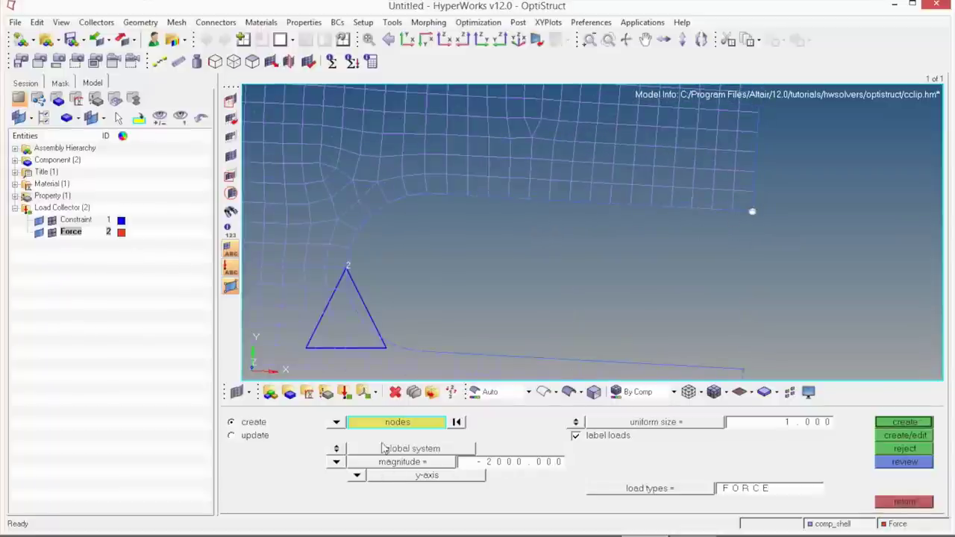
{"action": "scroll", "coordinate": [547, 281], "scroll_direction": "down", "scroll_amount": 2}
{"action": "scroll", "coordinate": [527, 293], "scroll_direction": "down", "scroll_amount": 3}
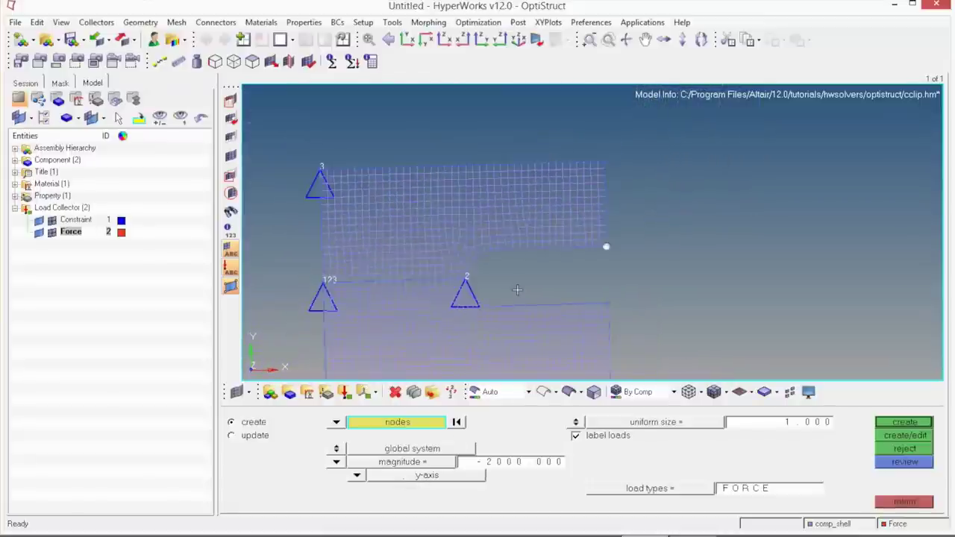
Step: Try defining the force by constant components, and return to the constant vector definition
{"action": "left_click", "coordinate": [334, 464]}
{"action": "left_click", "coordinate": [383, 452]}
{"action": "left_click", "coordinate": [336, 463]}
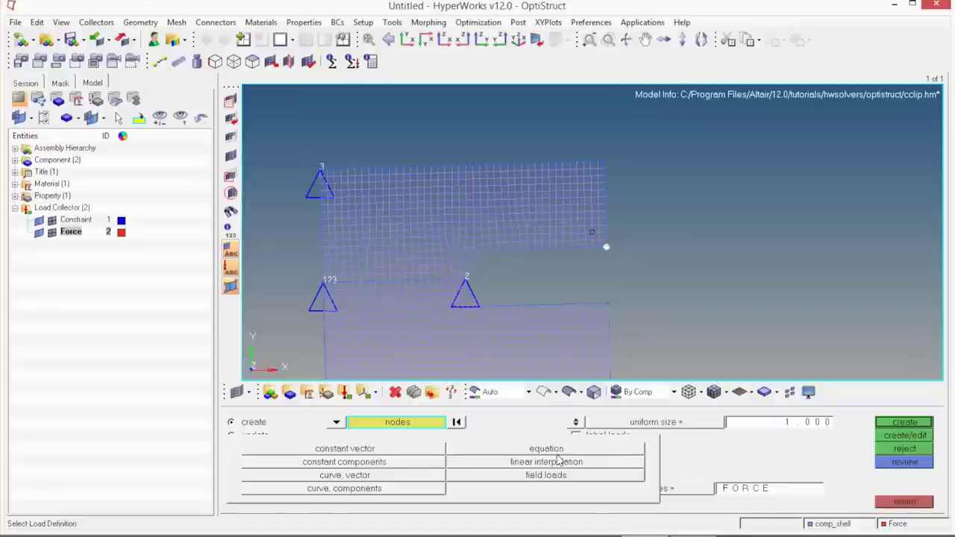
{"action": "left_click", "coordinate": [381, 462]}
{"action": "left_click", "coordinate": [488, 463]}
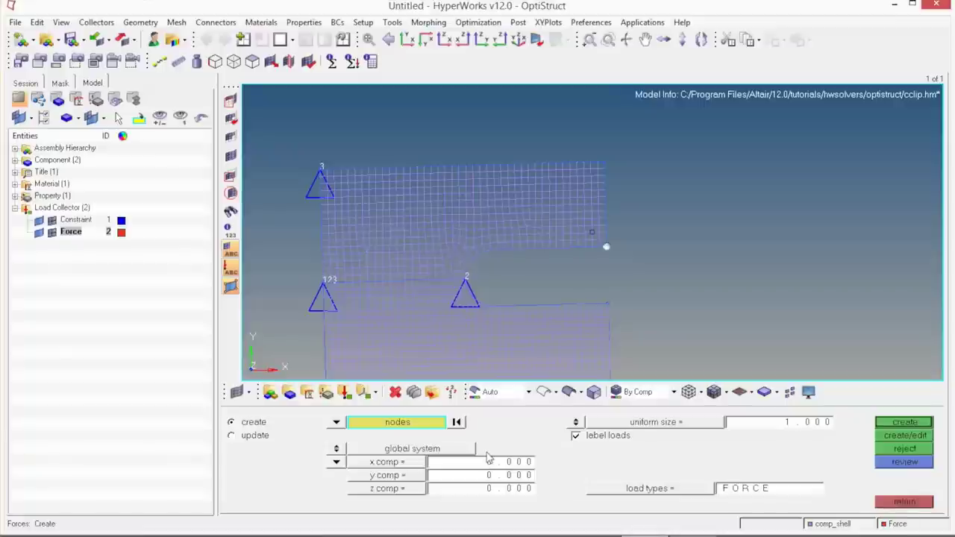
{"action": "left_click", "coordinate": [335, 462]}
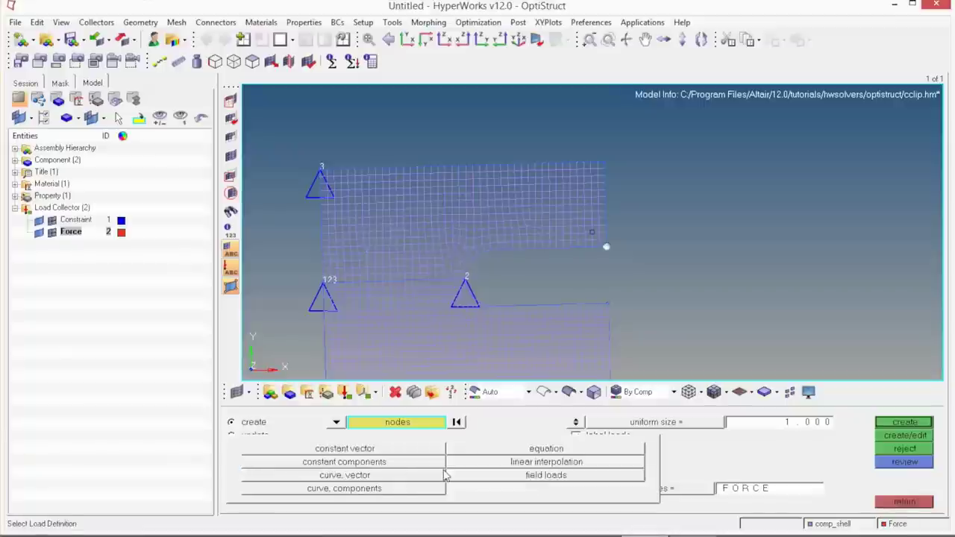
{"action": "left_click", "coordinate": [397, 451]}
Step: Create the force on the selected corner node with magnitude 100 along the y-axis in the global system
{"action": "left_click", "coordinate": [493, 463]}
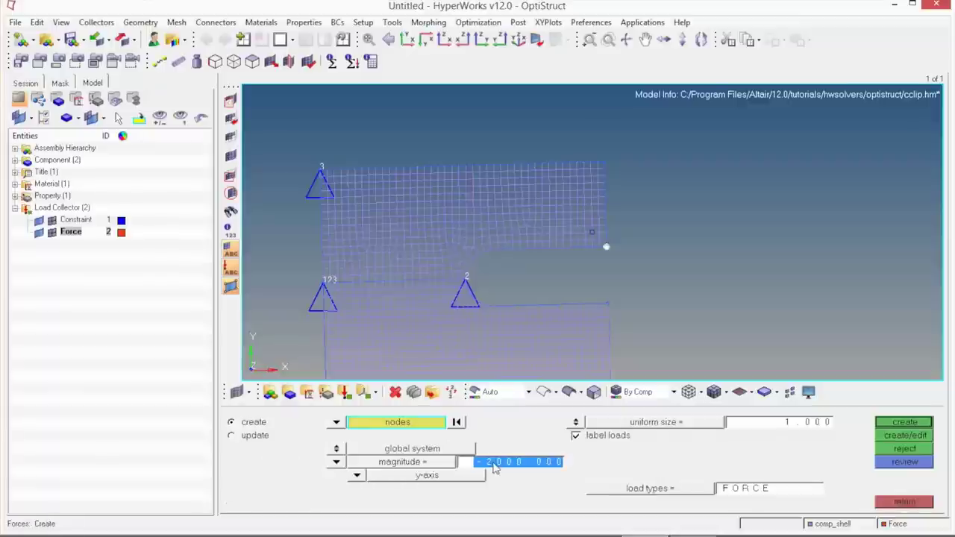
{"action": "type", "text": "100"}
{"action": "key", "text": "Return"}
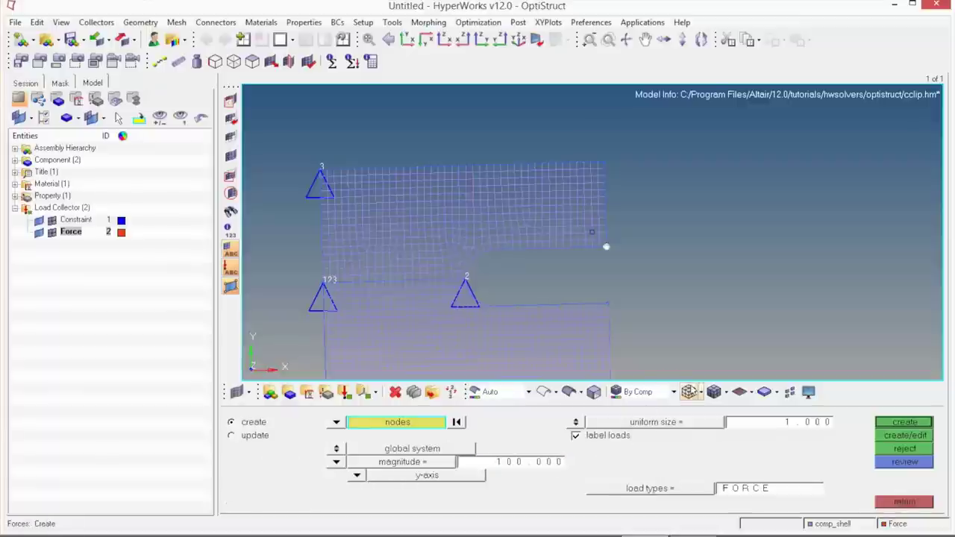
{"action": "left_click", "coordinate": [922, 424]}
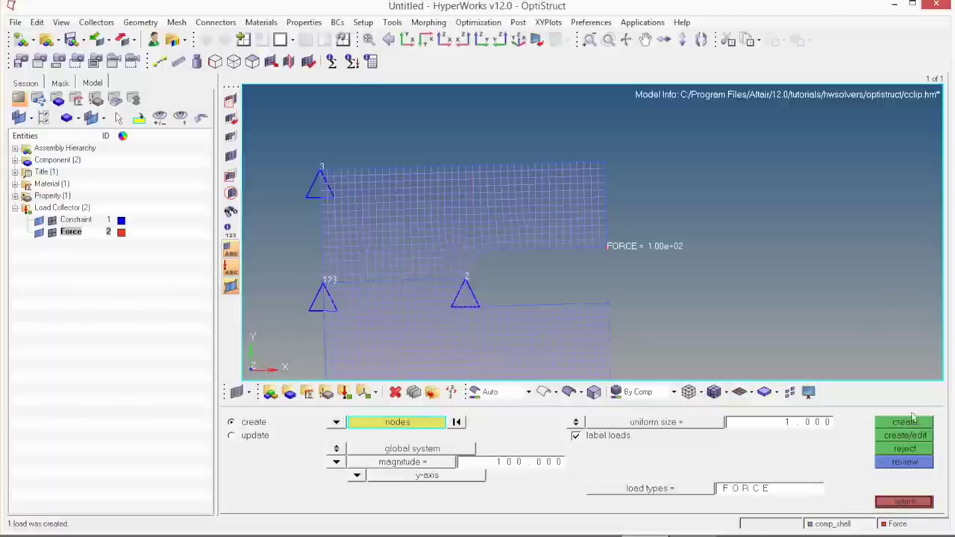
{"action": "scroll", "coordinate": [618, 261], "scroll_direction": "up", "scroll_amount": 4}
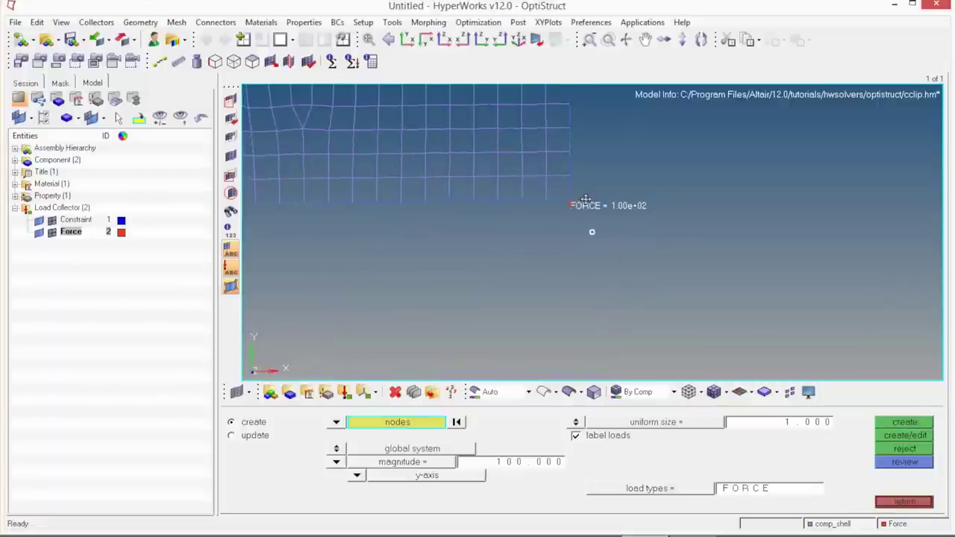
{"action": "scroll", "coordinate": [590, 213], "scroll_direction": "down", "scroll_amount": 7}
{"action": "scroll", "coordinate": [610, 227], "scroll_direction": "up", "scroll_amount": 1}
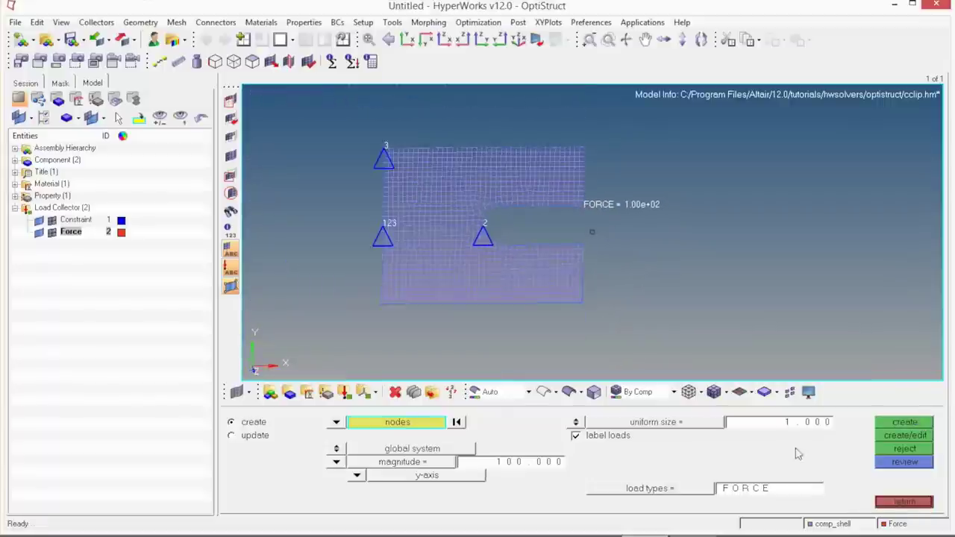
Step: Set the uniform display size of the force arrows to 5, and increase it to 7
{"action": "left_click", "coordinate": [783, 423]}
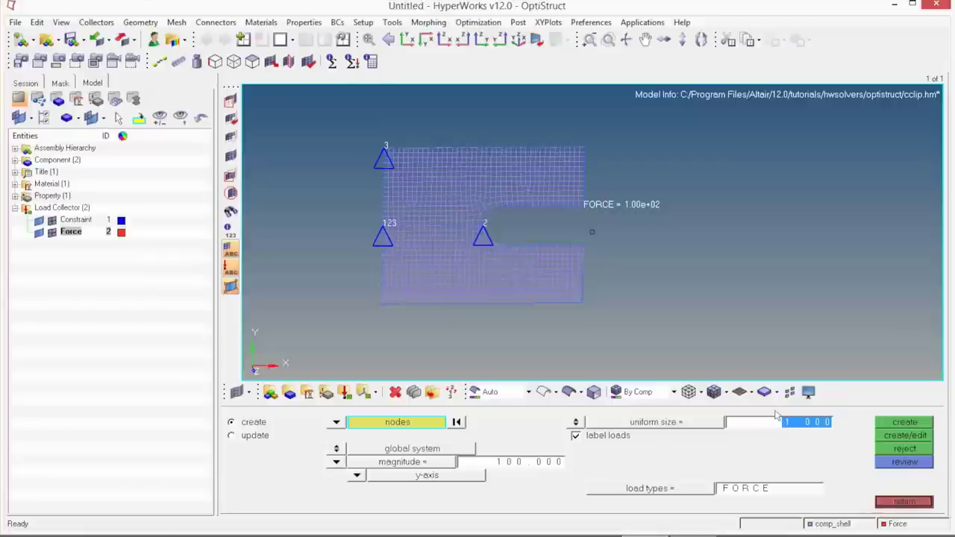
{"action": "type", "text": "5"}
{"action": "key", "text": "Return"}
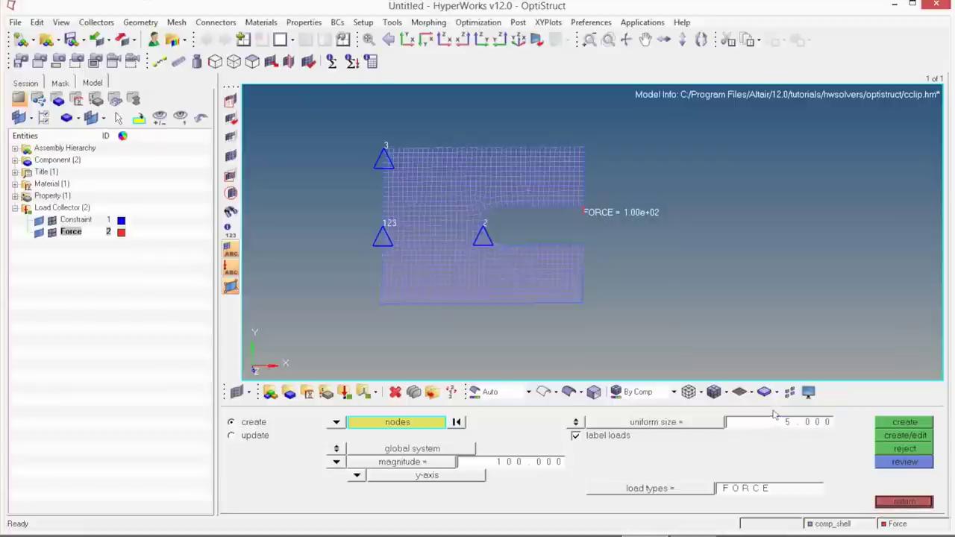
{"action": "left_click", "coordinate": [799, 424]}
{"action": "type", "text": "7"}
{"action": "key", "text": "Return"}
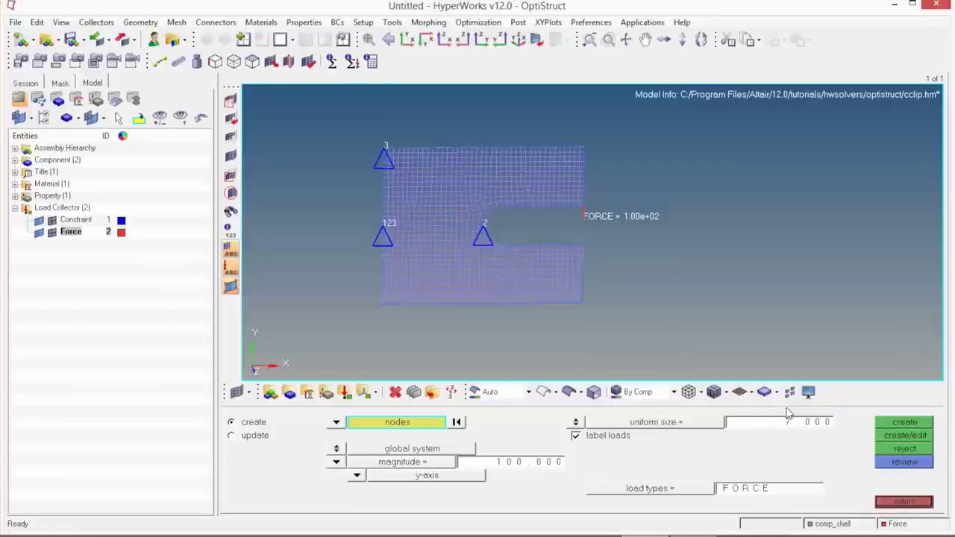
Step: Create an opposing force of magnitude -100 along the y-axis on the upper corner node at the open end of the lower arm
{"action": "scroll", "coordinate": [434, 185], "scroll_direction": "up", "scroll_amount": 1}
{"action": "left_click", "coordinate": [408, 40]}
{"action": "scroll", "coordinate": [759, 235], "scroll_direction": "up", "scroll_amount": 1}
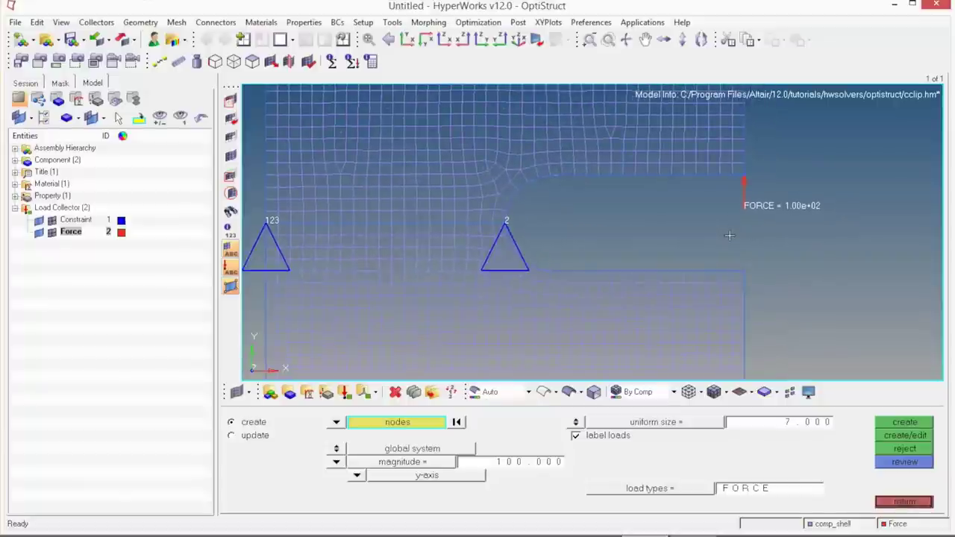
{"action": "scroll", "coordinate": [730, 235], "scroll_direction": "down", "scroll_amount": 1}
{"action": "scroll", "coordinate": [732, 236], "scroll_direction": "down", "scroll_amount": 1}
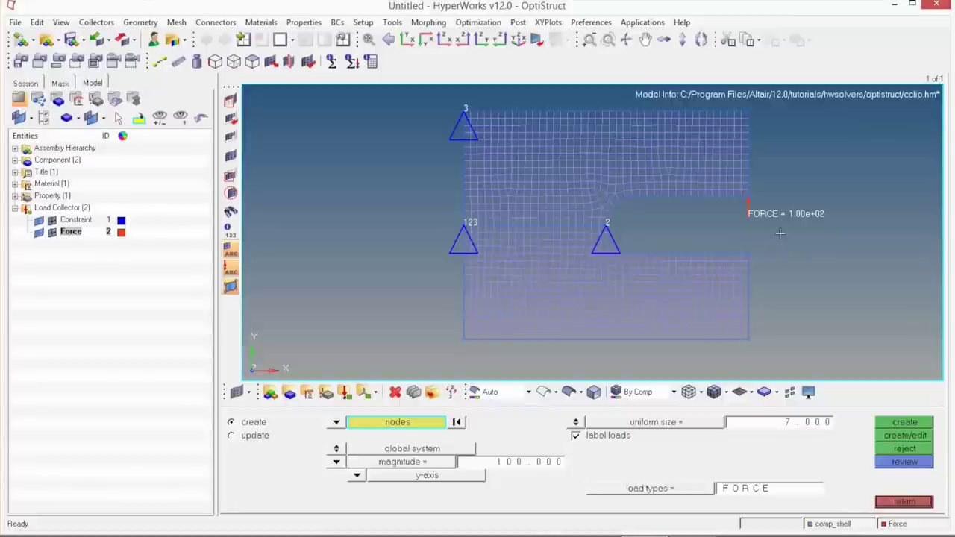
{"action": "scroll", "coordinate": [739, 265], "scroll_direction": "up", "scroll_amount": 5}
{"action": "left_click", "coordinate": [732, 265]}
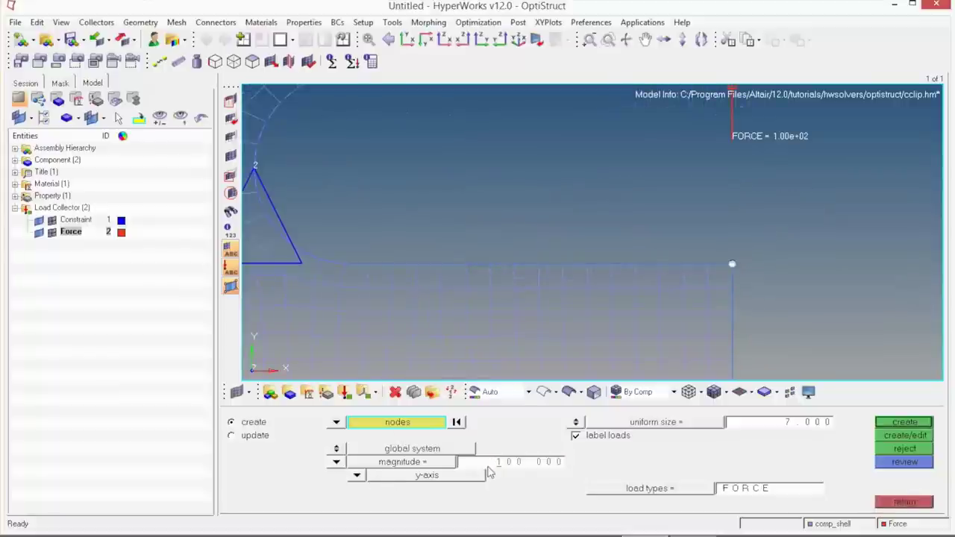
{"action": "left_click", "coordinate": [880, 423]}
{"action": "scroll", "coordinate": [728, 287], "scroll_direction": "down", "scroll_amount": 4}
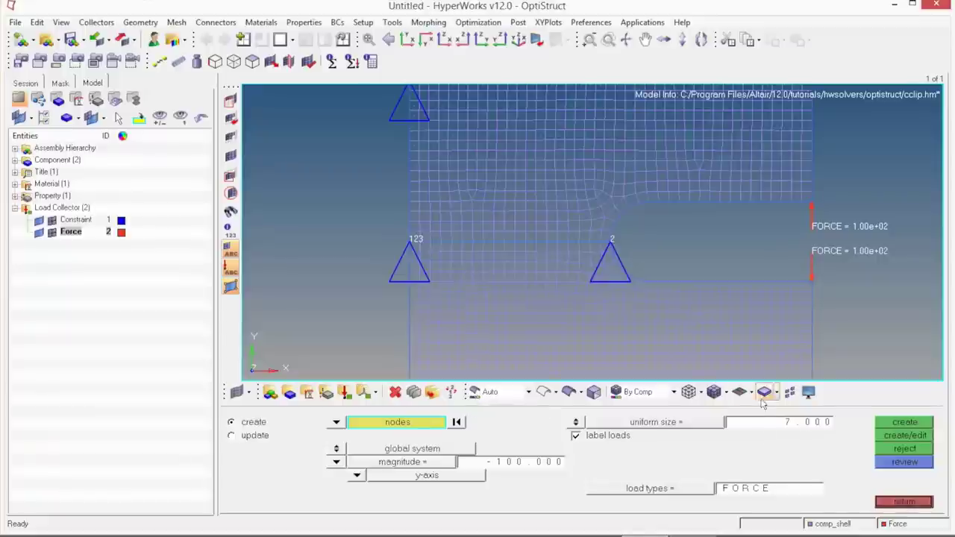
{"action": "left_click", "coordinate": [911, 504]}
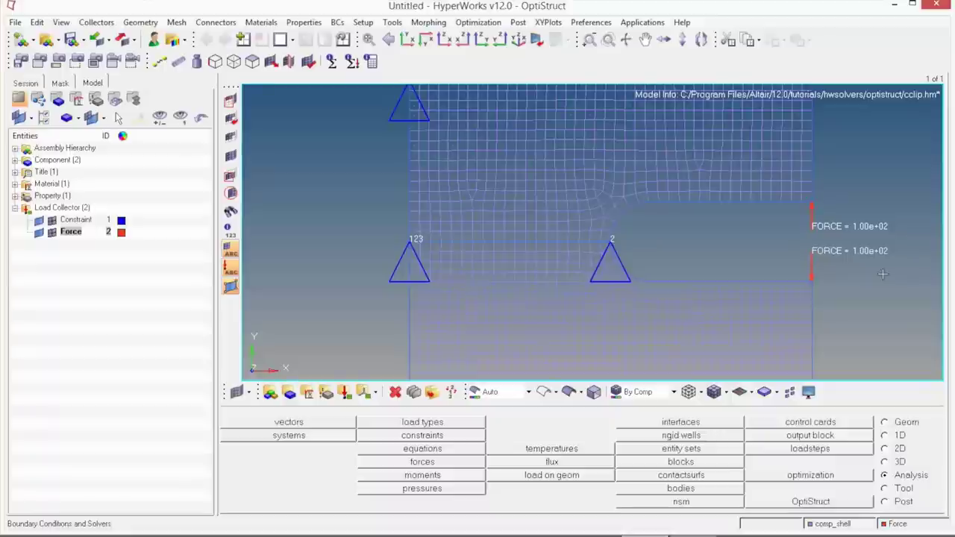
Step: Start a new load step and name it "opposing forces"
{"action": "left_click", "coordinate": [363, 23]}
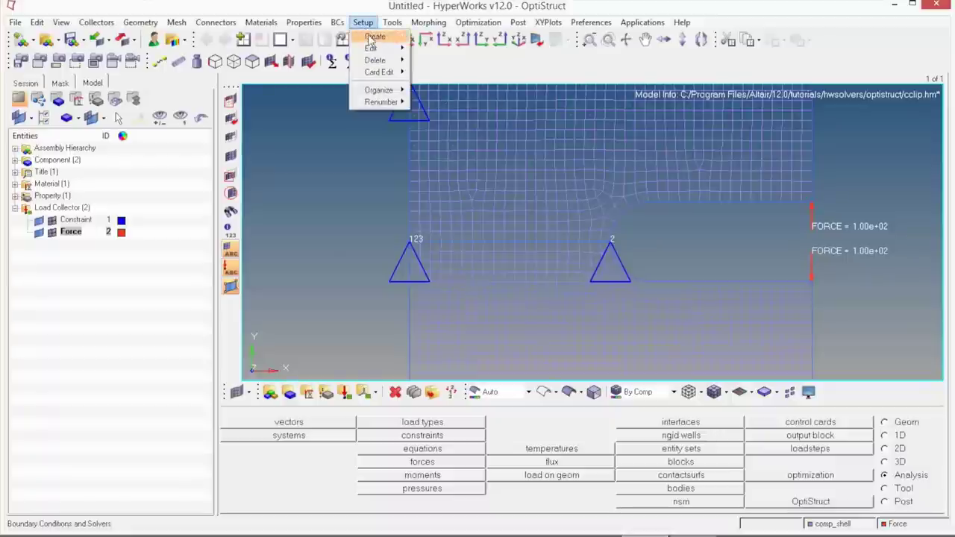
{"action": "mouse_move", "coordinate": [374, 36]}
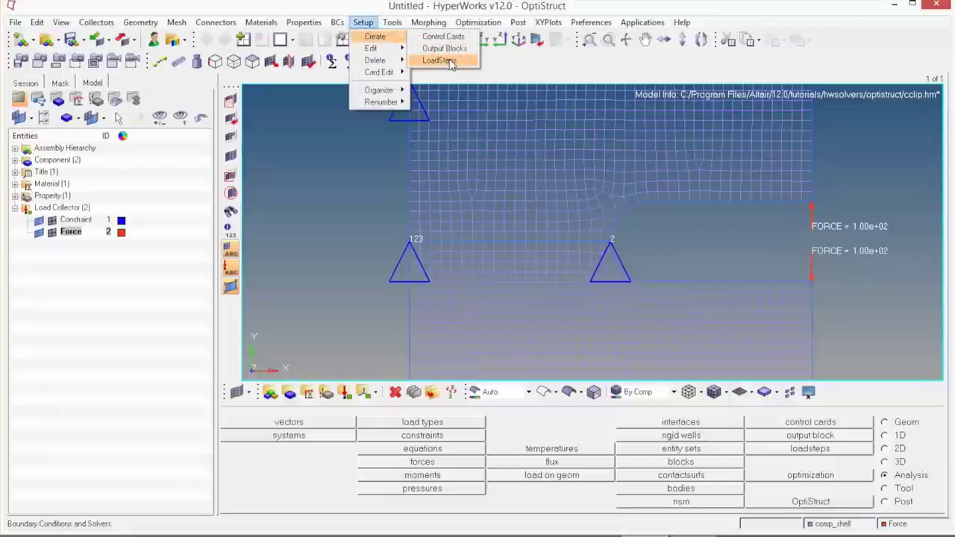
{"action": "left_click", "coordinate": [448, 61]}
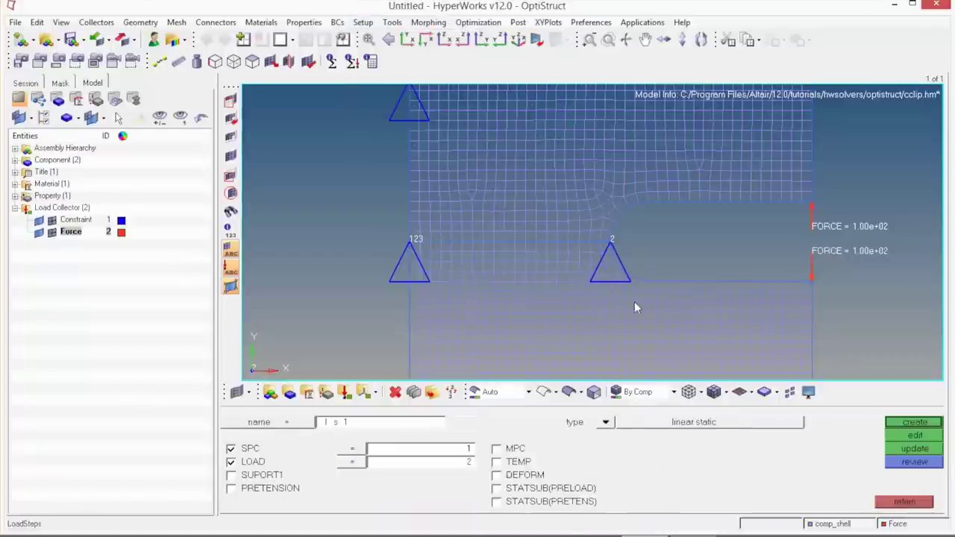
{"action": "left_click", "coordinate": [427, 427]}
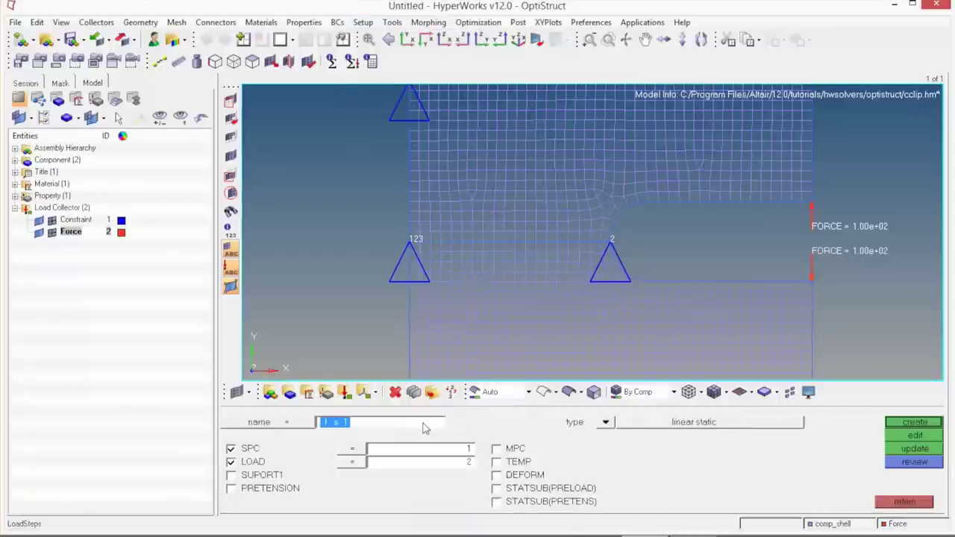
{"action": "key", "text": "BackSpace"}
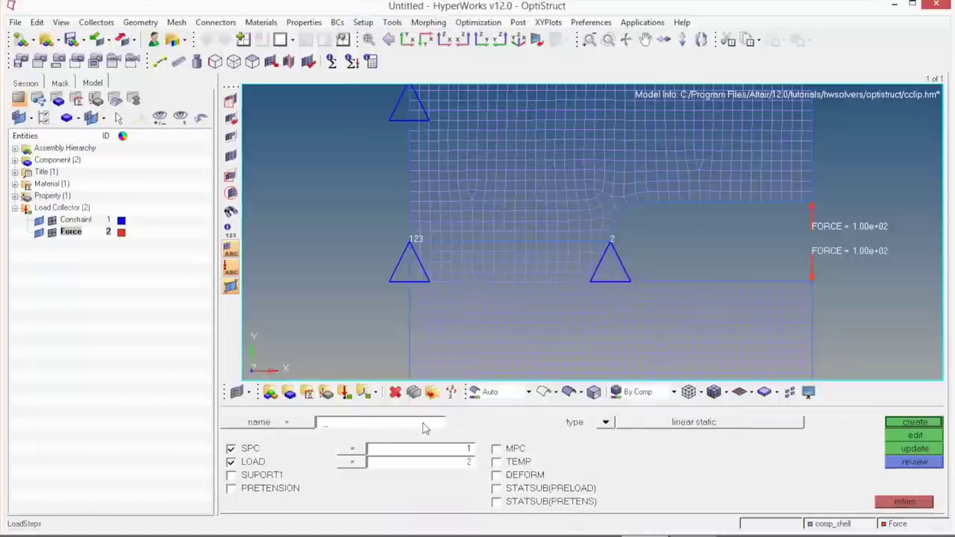
{"action": "type", "text": "opp"}
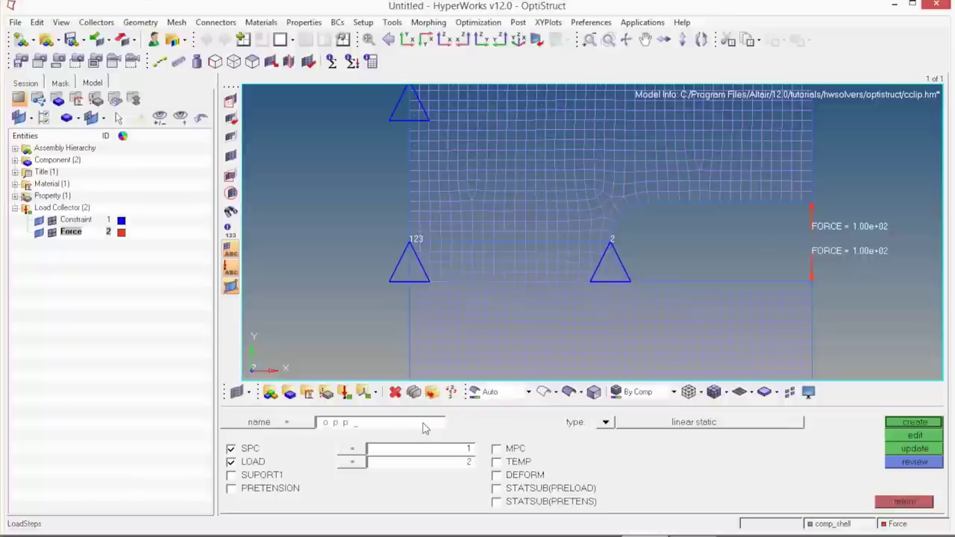
{"action": "type", "text": "osing forces"}
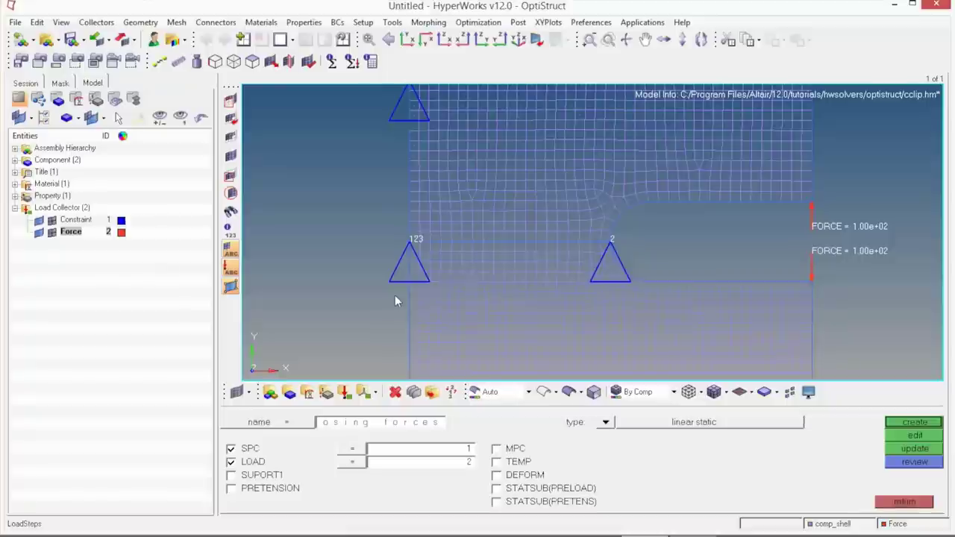
{"action": "left_click", "coordinate": [407, 423]}
Step: Create the linear static load step with Constraint as SPC and Force as LOAD, and expand the Load Step group in the model tree
{"action": "left_click", "coordinate": [295, 450]}
{"action": "left_click", "coordinate": [292, 461]}
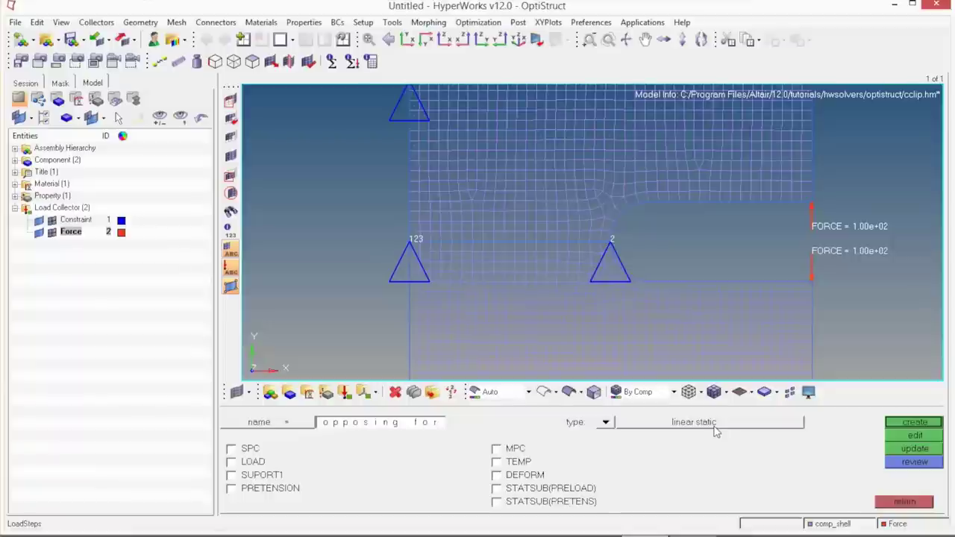
{"action": "left_click", "coordinate": [231, 449]}
{"action": "left_click", "coordinate": [231, 462]}
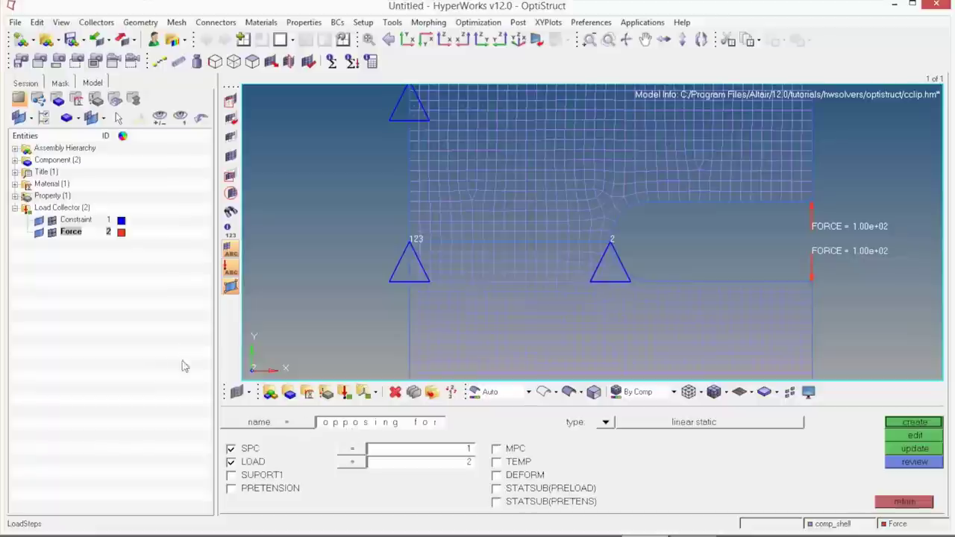
{"action": "left_click", "coordinate": [356, 450]}
{"action": "left_click", "coordinate": [317, 425]}
{"action": "left_click", "coordinate": [354, 461]}
{"action": "left_click", "coordinate": [321, 436]}
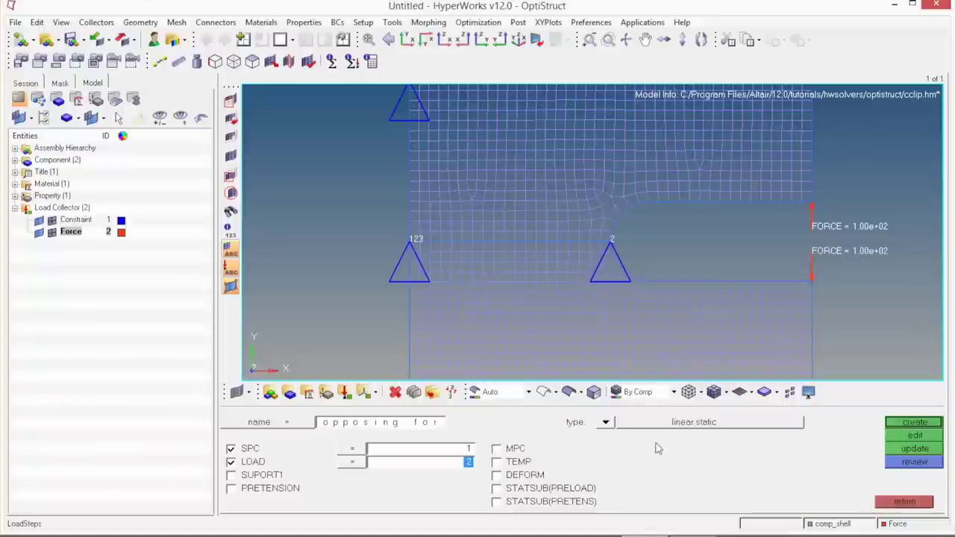
{"action": "left_click", "coordinate": [922, 424]}
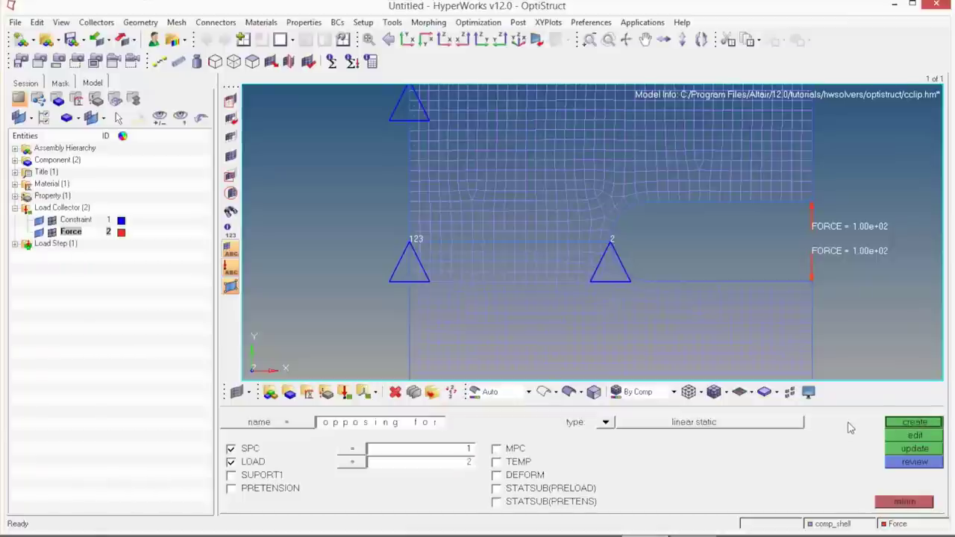
{"action": "left_click", "coordinate": [15, 244]}
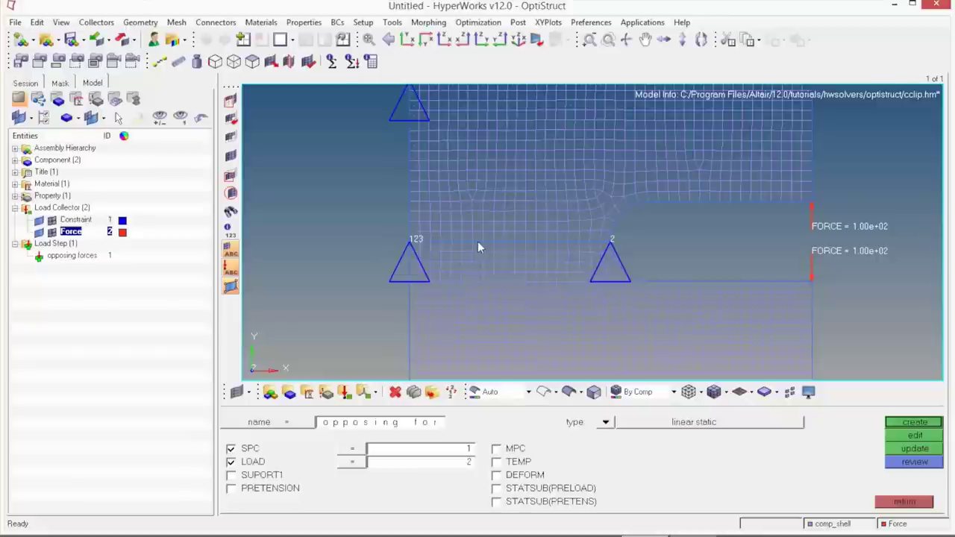
{"action": "scroll", "coordinate": [587, 238], "scroll_direction": "down", "scroll_amount": 2}
{"action": "right_click_drag", "start_coordinate": [587, 237], "coordinate": [588, 252], "text": "ctrl"}
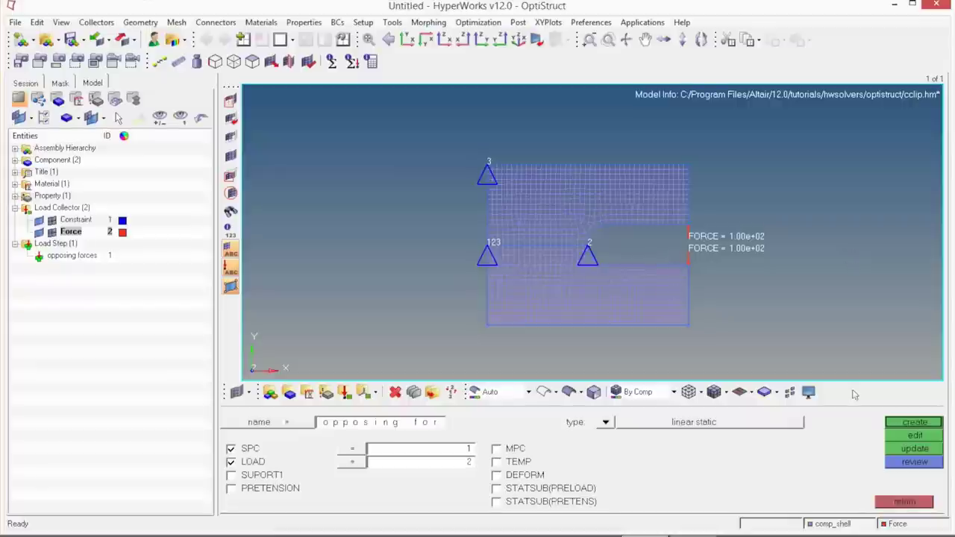
Step: Open the OptiStruct solver setup and browse to drive C: as the save location for the input file
{"action": "left_click", "coordinate": [879, 501]}
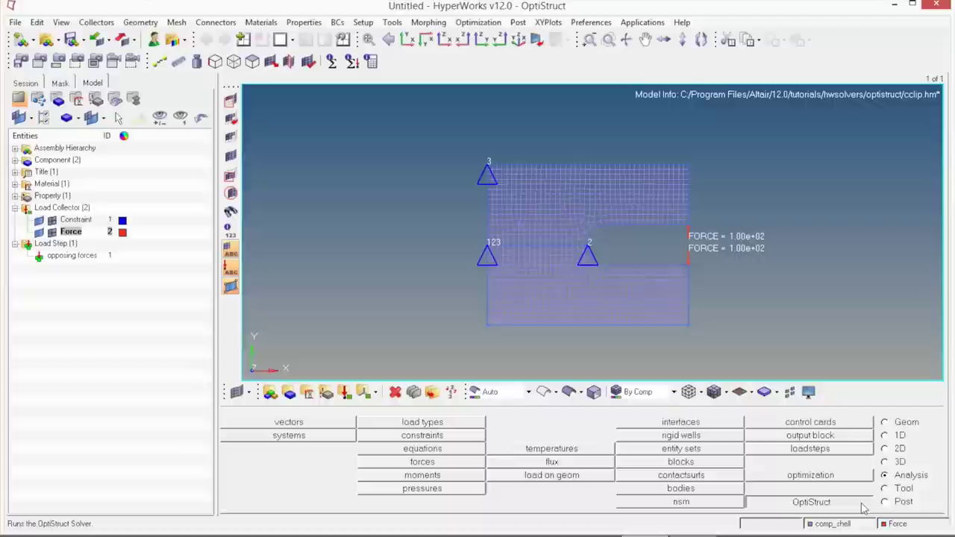
{"action": "left_click", "coordinate": [821, 503]}
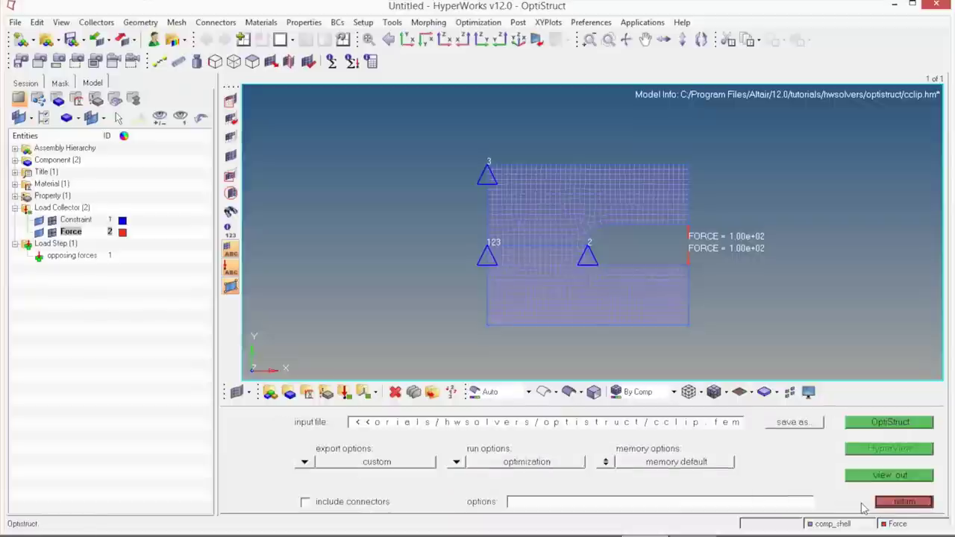
{"action": "left_click", "coordinate": [796, 423]}
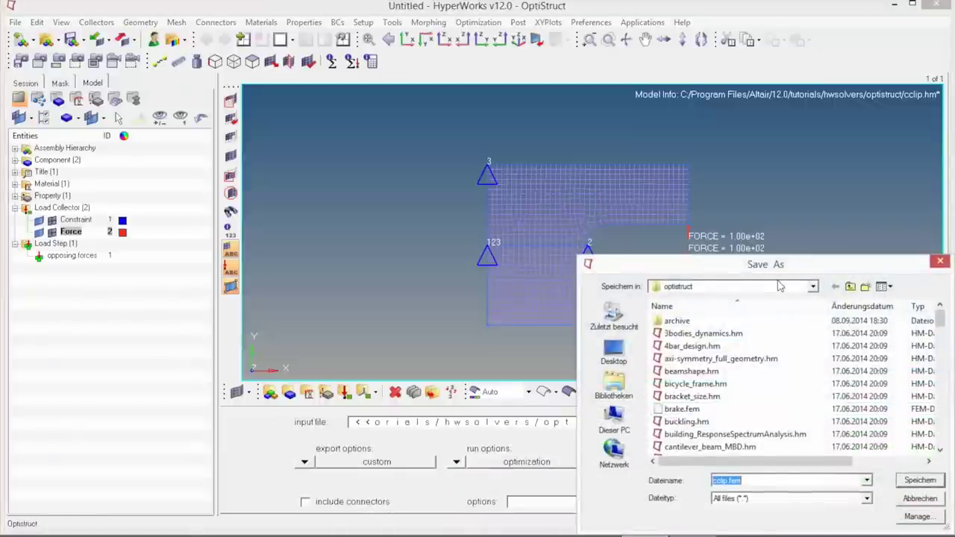
{"action": "left_click", "coordinate": [679, 287]}
{"action": "left_click", "coordinate": [750, 430]}
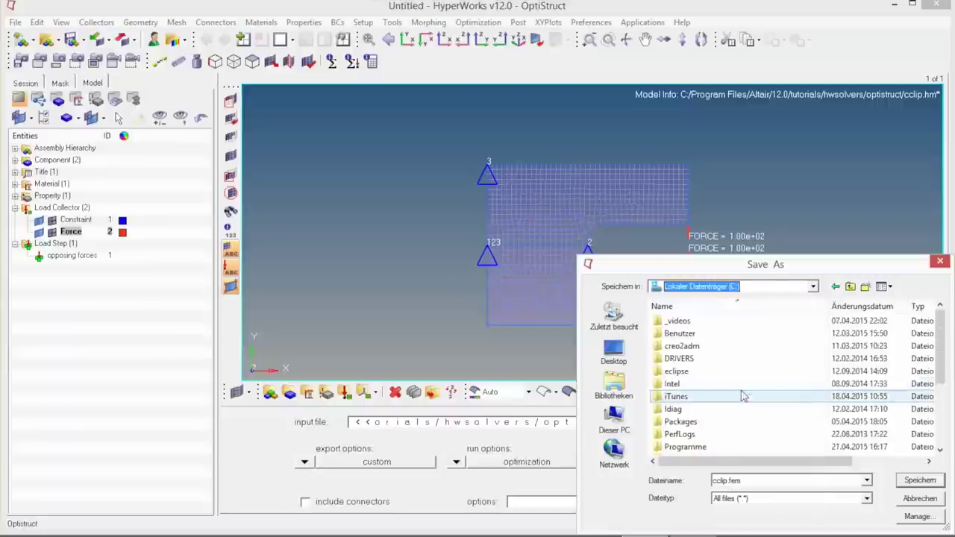
{"action": "left_click", "coordinate": [736, 398]}
{"action": "scroll", "coordinate": [739, 409], "scroll_direction": "down", "scroll_amount": 2}
{"action": "scroll", "coordinate": [728, 414], "scroll_direction": "down", "scroll_amount": 1}
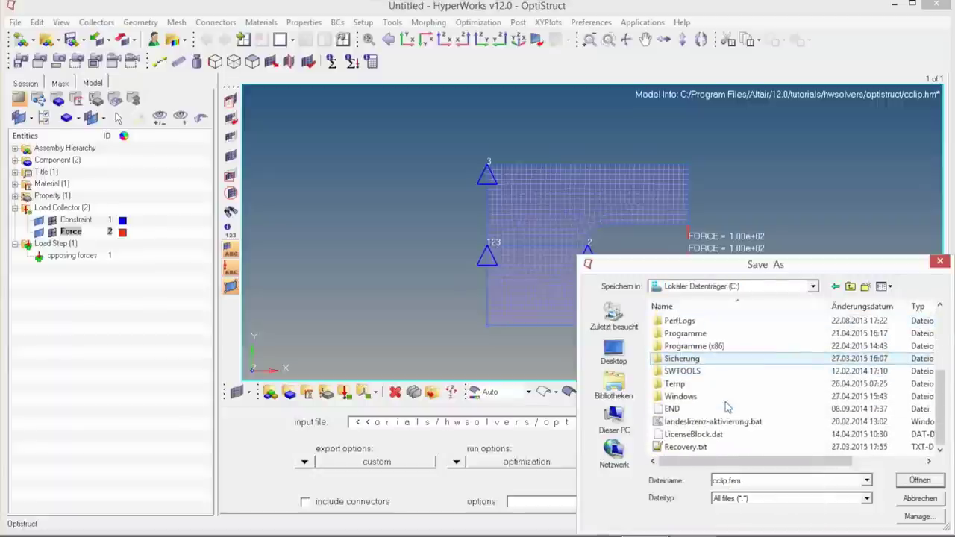
Step: Create a folder named Hyperworks_Tutorials on drive C: and open it
{"action": "left_click", "coordinate": [867, 287]}
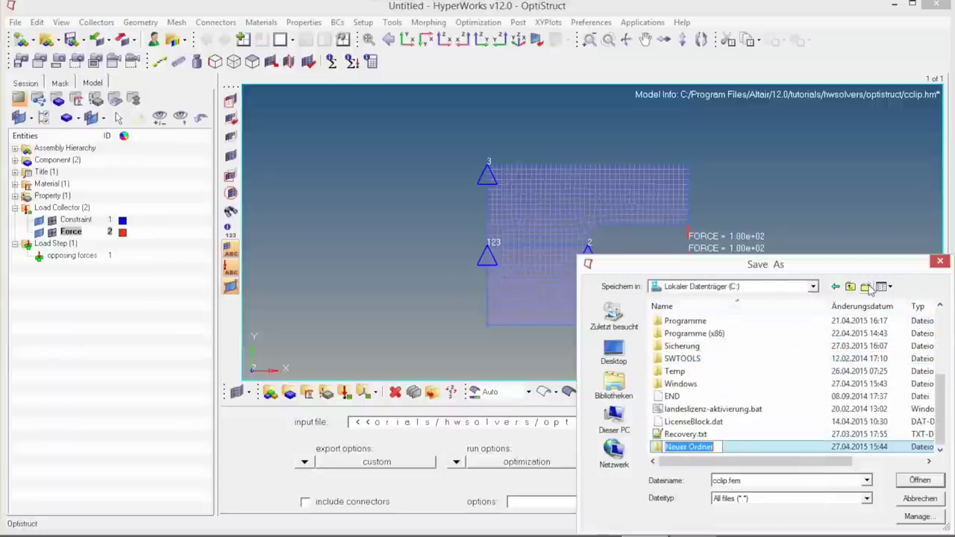
{"action": "type", "text": "Hyperworks_Tutori"}
{"action": "key", "text": "BackSpace"}
{"action": "key", "text": "BackSpace"}
{"action": "key", "text": "BackSpace"}
{"action": "type", "text": "orials"}
{"action": "key", "text": "Return"}
{"action": "double_click", "coordinate": [743, 447]}
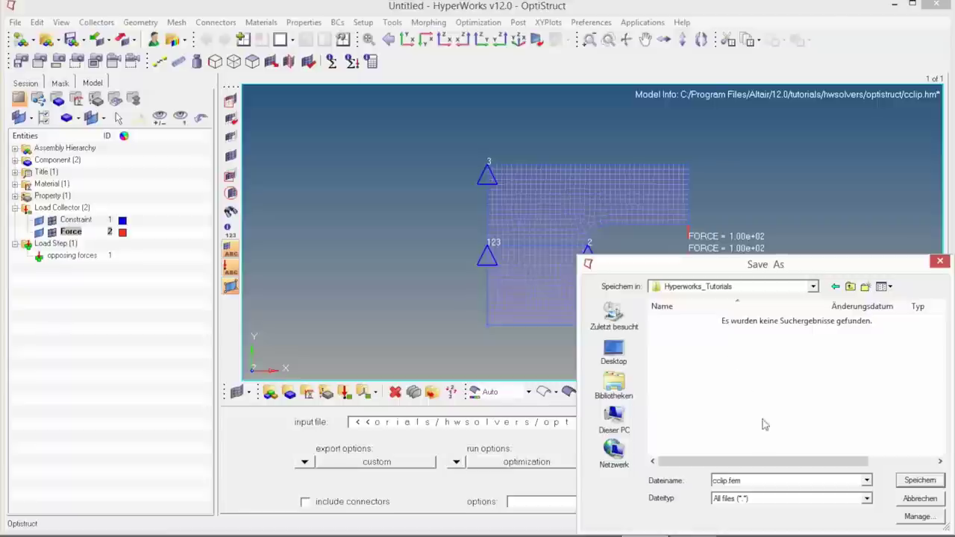
Step: Create a CClip subfolder in Hyperworks_Tutorials and save the solver input file there as cclip.fem
{"action": "left_click", "coordinate": [866, 286]}
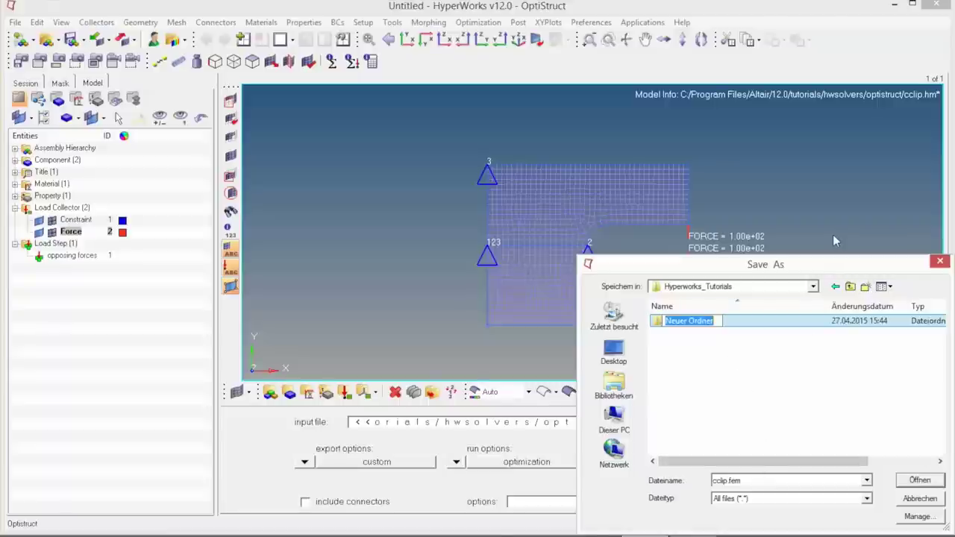
{"action": "type", "text": "CClip"}
{"action": "key", "text": "Return"}
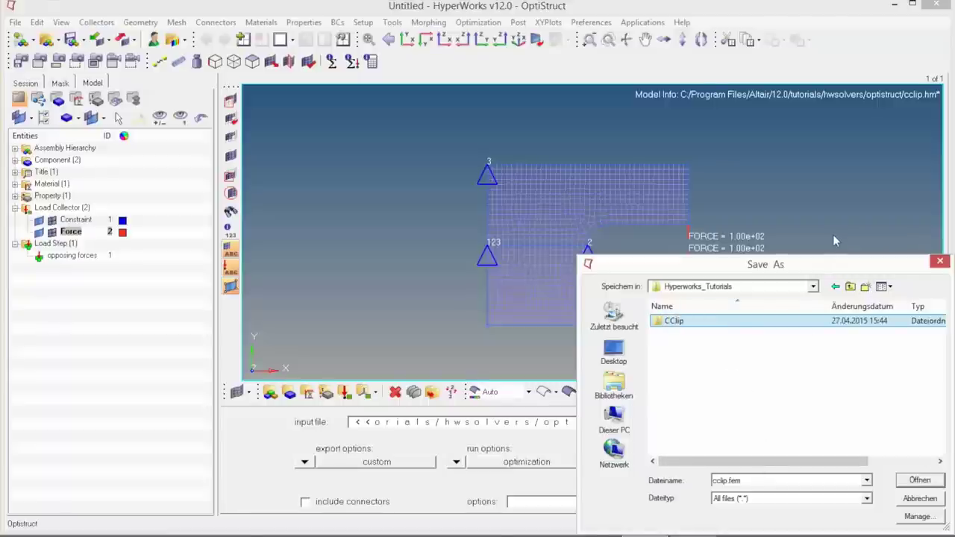
{"action": "double_click", "coordinate": [736, 321]}
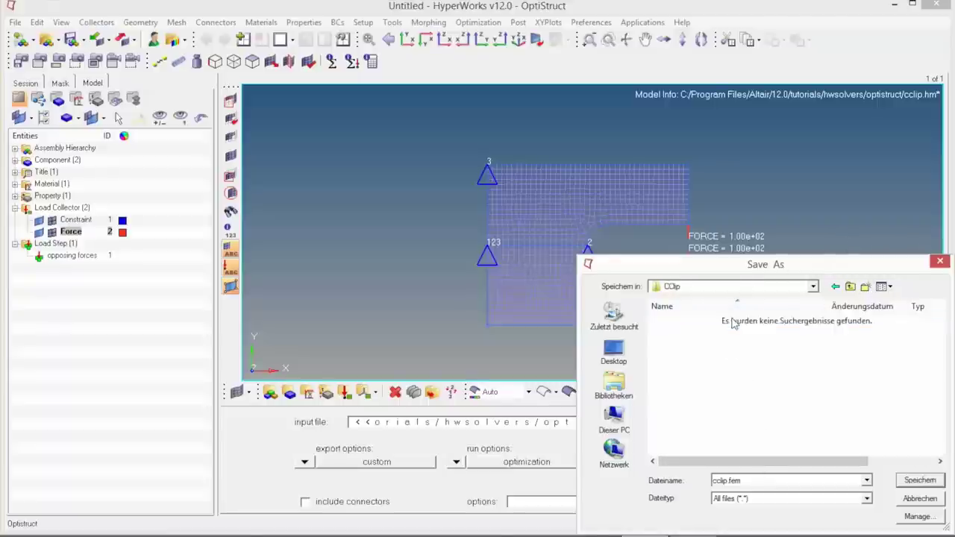
{"action": "left_click", "coordinate": [919, 481]}
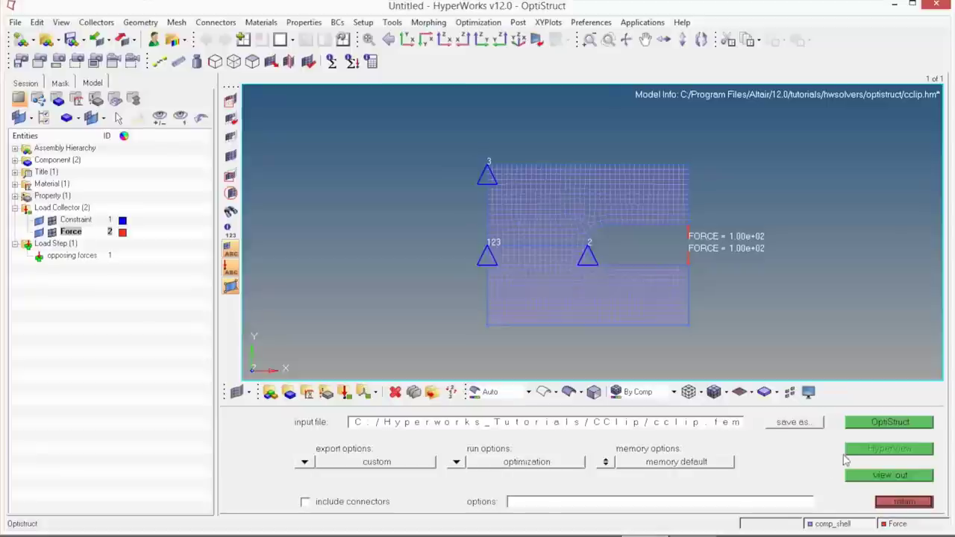
Step: Check the input file's save location in the Hyperworks_Tutorials folder tree and save cclip.fem to the CClip folder again
{"action": "left_click", "coordinate": [804, 425]}
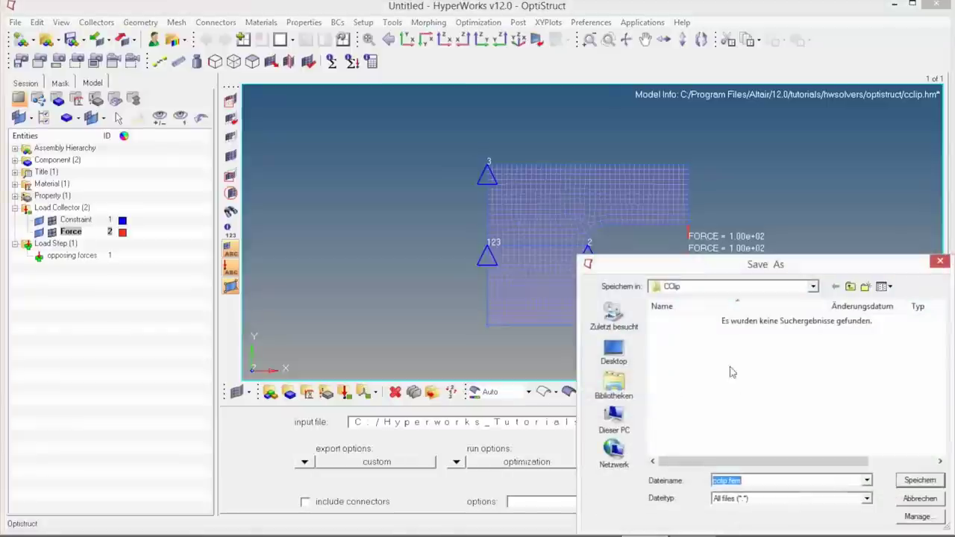
{"action": "left_click", "coordinate": [586, 162]}
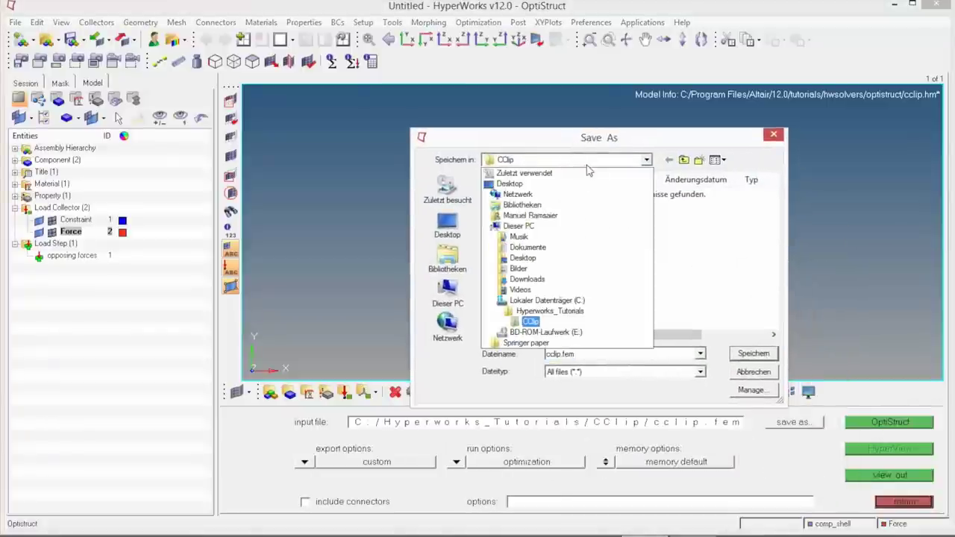
{"action": "left_click", "coordinate": [587, 166]}
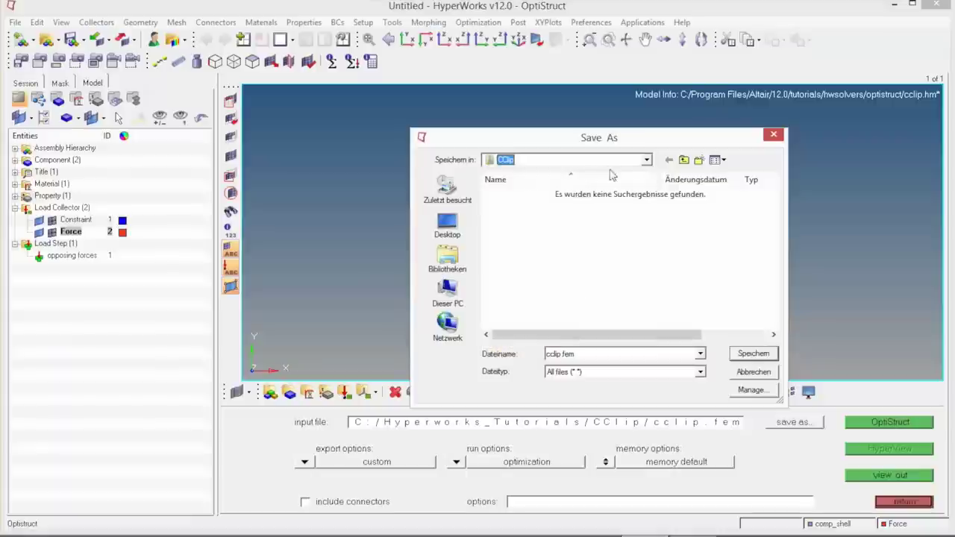
{"action": "left_click", "coordinate": [646, 160]}
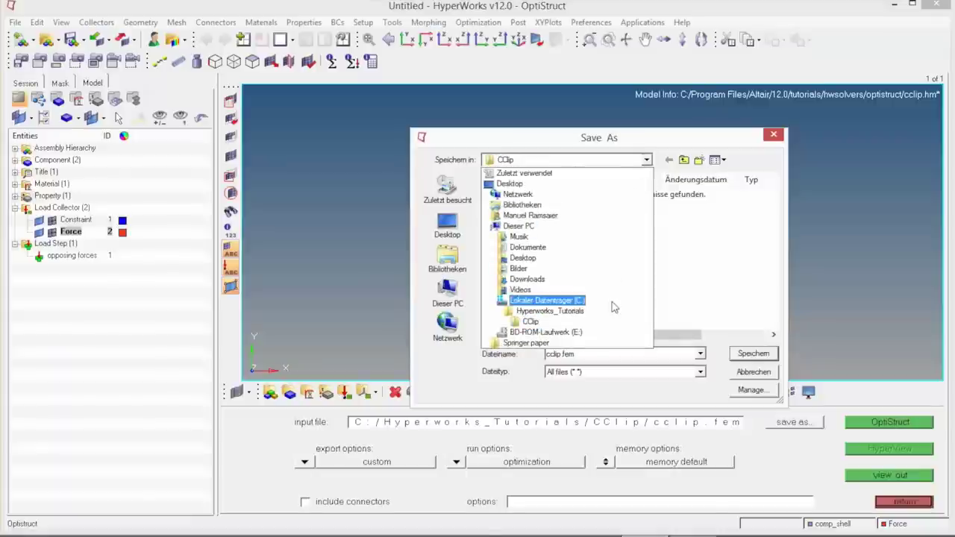
{"action": "left_click", "coordinate": [611, 323]}
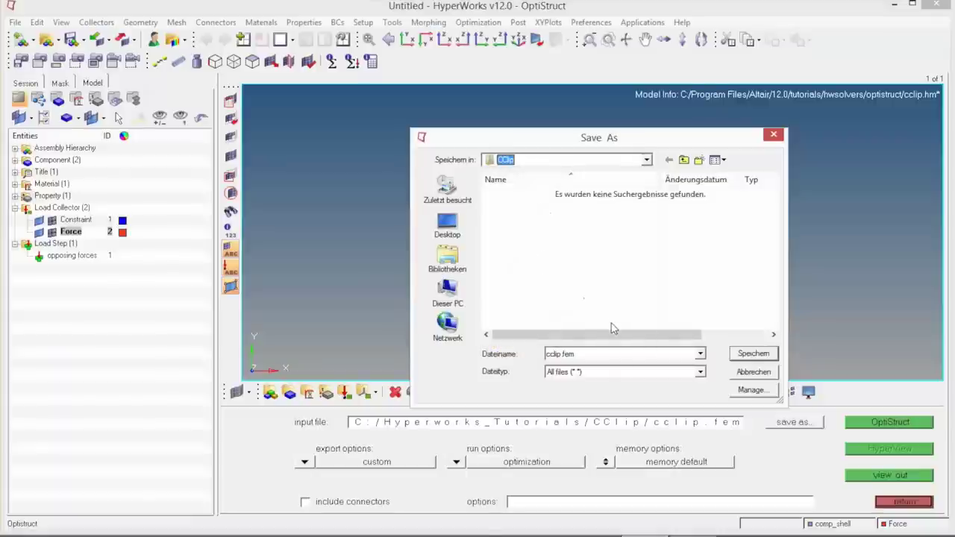
{"action": "left_click", "coordinate": [749, 354]}
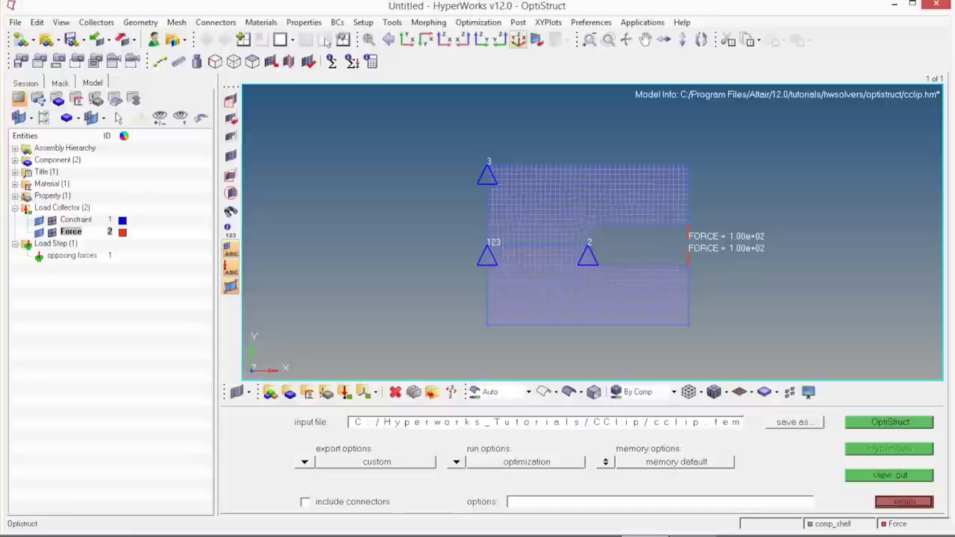
Step: Save a copy of the model as cclip.hm in the Hyperworks_Tutorials/CClip folder on drive C:
{"action": "left_click", "coordinate": [15, 21]}
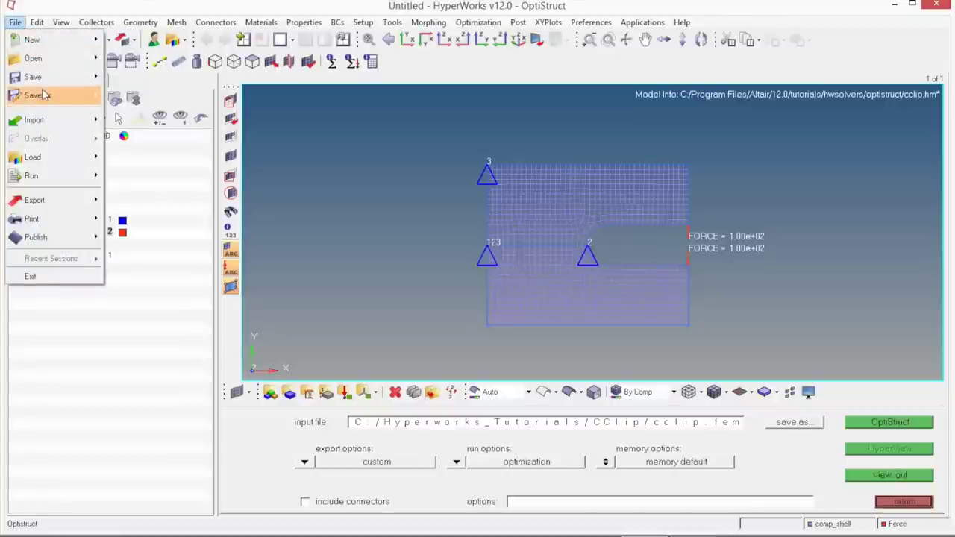
{"action": "mouse_move", "coordinate": [83, 95]}
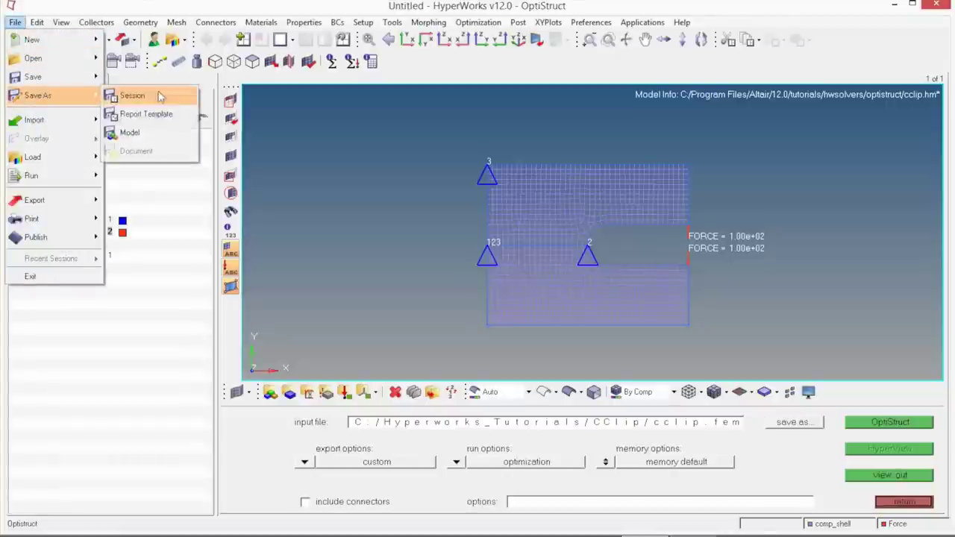
{"action": "left_click", "coordinate": [174, 139]}
{"action": "left_click", "coordinate": [448, 224]}
{"action": "left_click", "coordinate": [571, 159]}
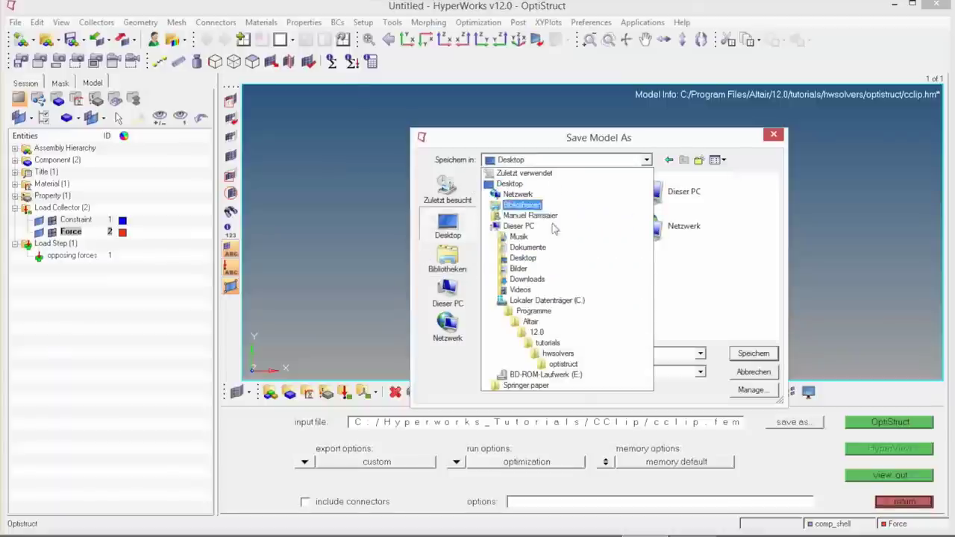
{"action": "left_click", "coordinate": [547, 300]}
{"action": "double_click", "coordinate": [562, 258]}
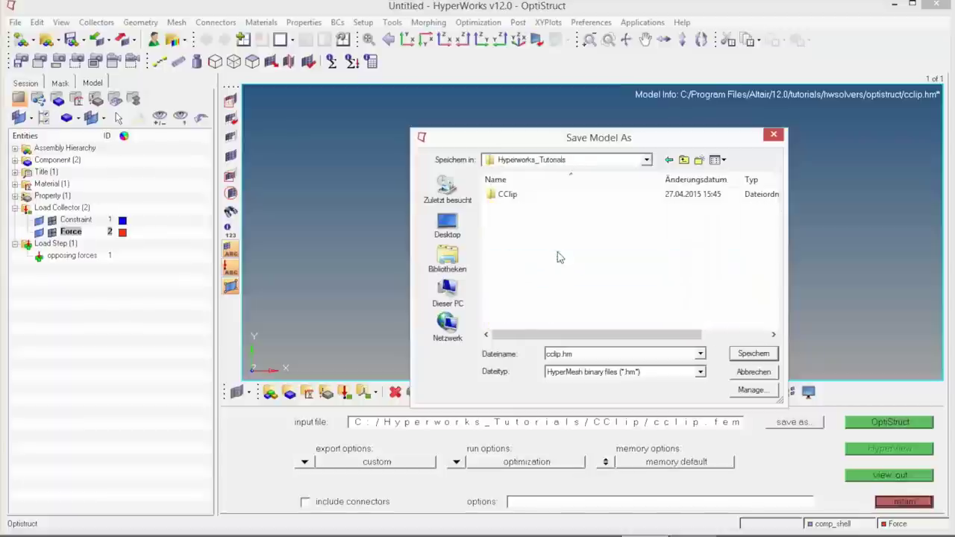
{"action": "double_click", "coordinate": [502, 194]}
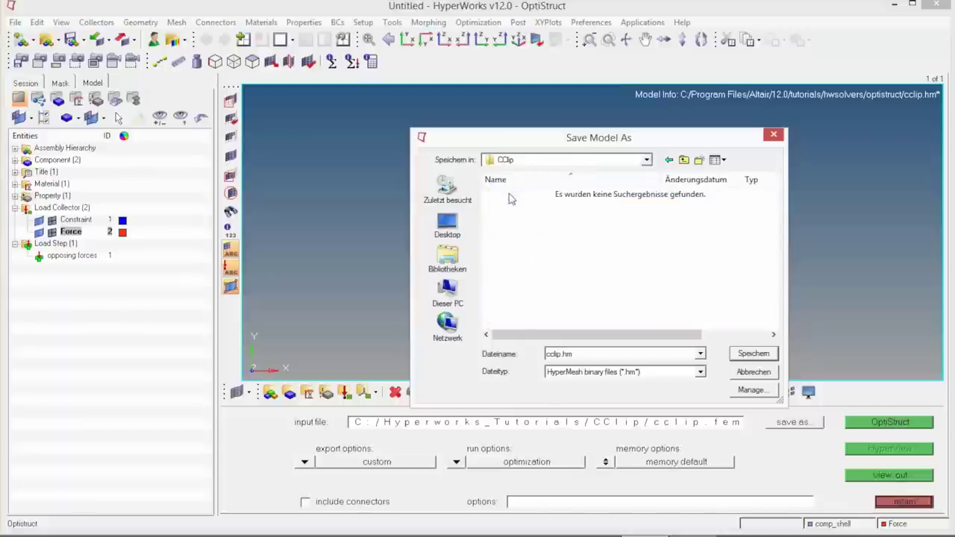
{"action": "left_click", "coordinate": [740, 353]}
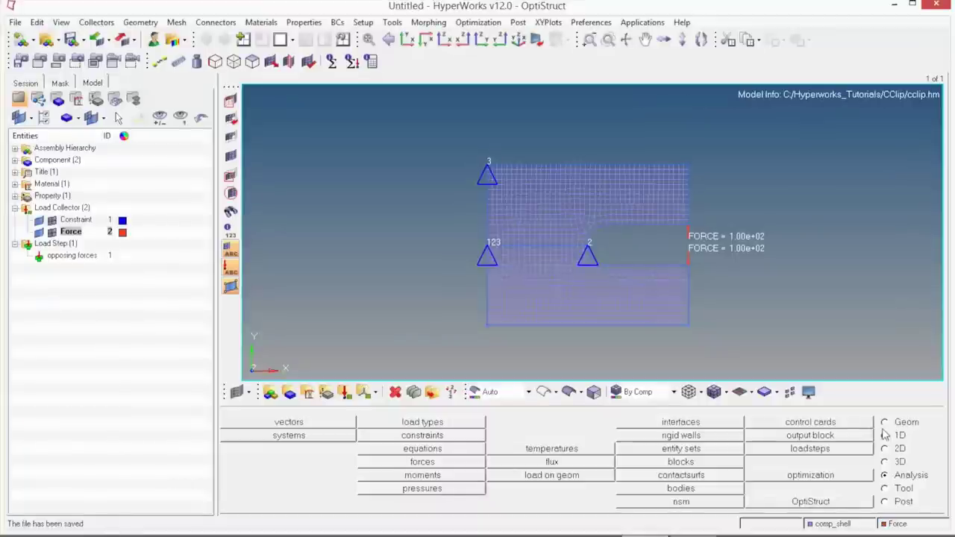
Step: Inspect the contents of C:/Hyperworks_Tutorials/CClip in the Windows file explorer and close it
{"action": "key", "text": "super+e"}
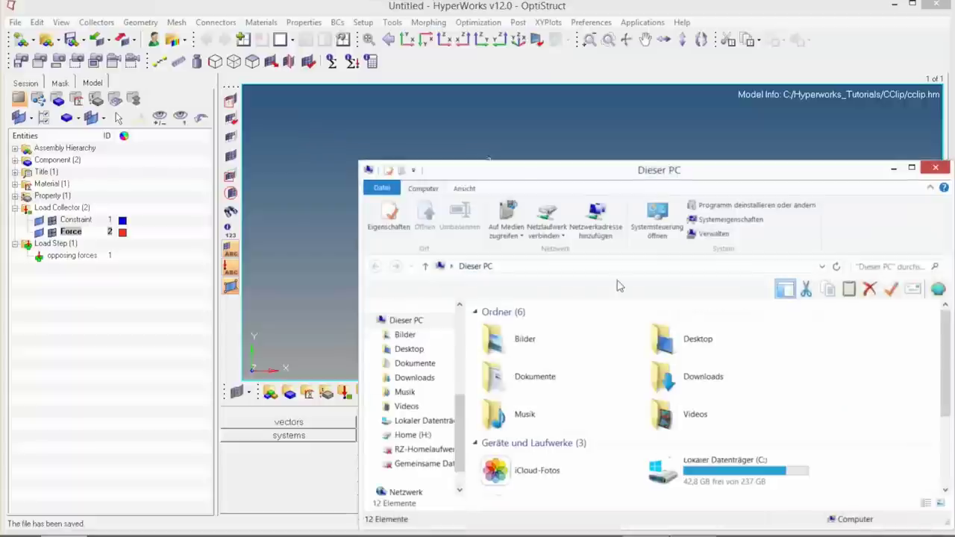
{"action": "scroll", "coordinate": [709, 451], "scroll_direction": "down", "scroll_amount": 2}
{"action": "double_click", "coordinate": [716, 388]}
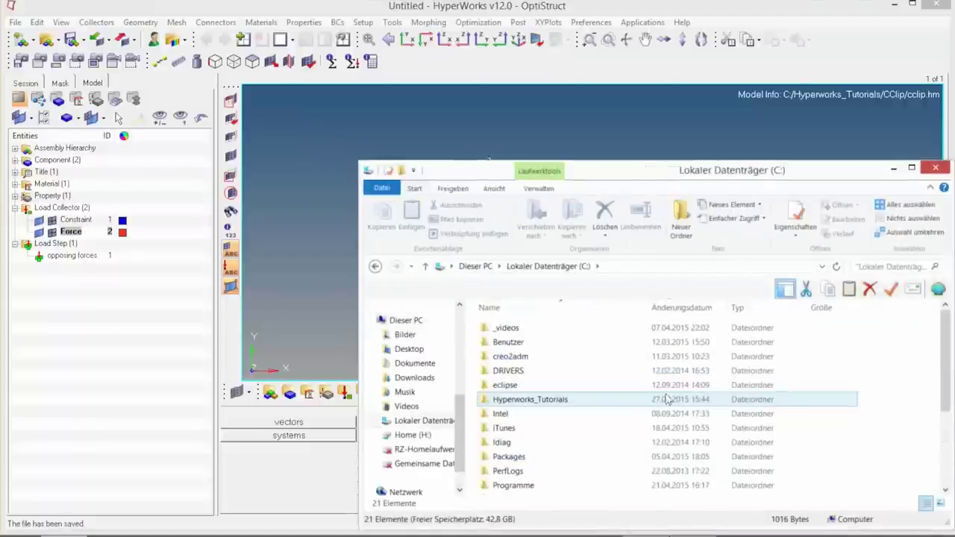
{"action": "scroll", "coordinate": [608, 421], "scroll_direction": "down", "scroll_amount": 3}
{"action": "scroll", "coordinate": [589, 403], "scroll_direction": "up", "scroll_amount": 5}
{"action": "double_click", "coordinate": [584, 399]}
{"action": "double_click", "coordinate": [552, 333]}
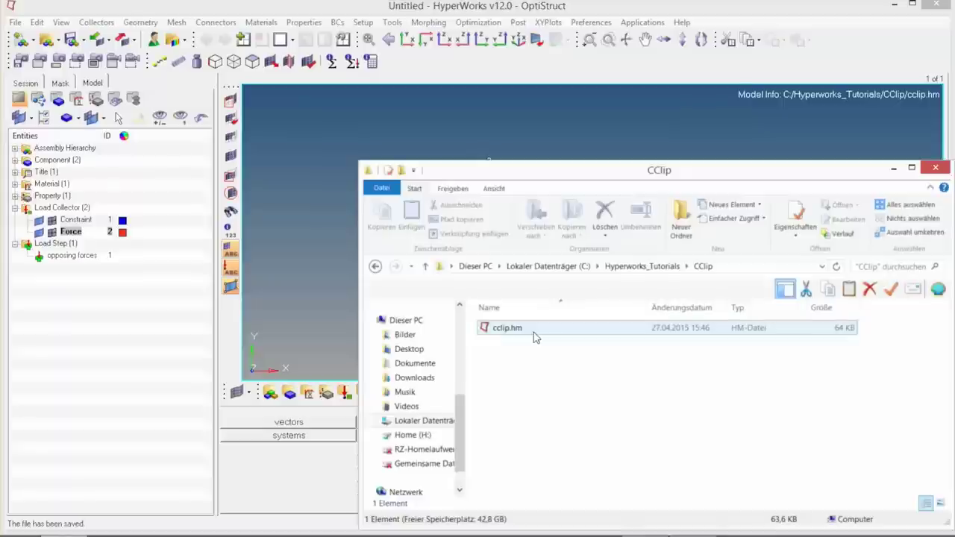
{"action": "left_click", "coordinate": [936, 168]}
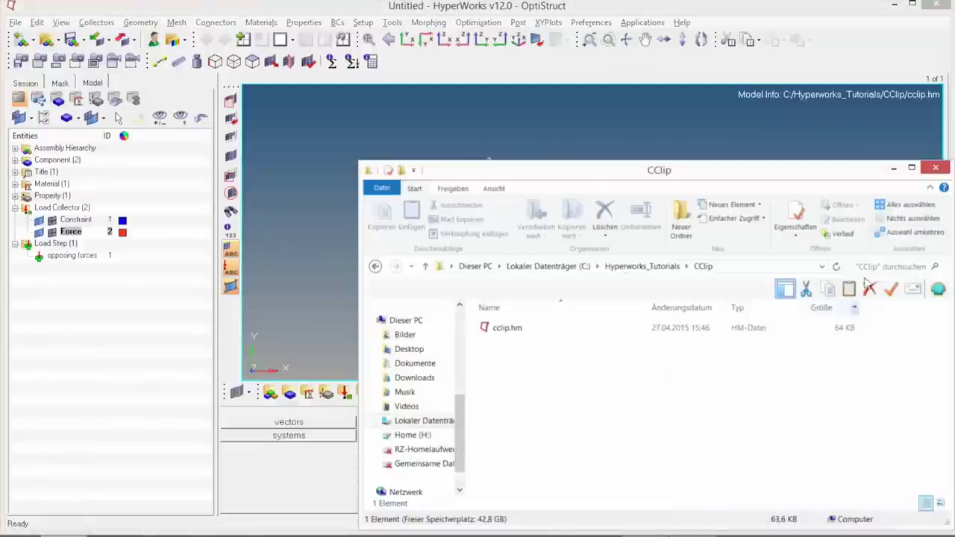
{"action": "left_click", "coordinate": [934, 168]}
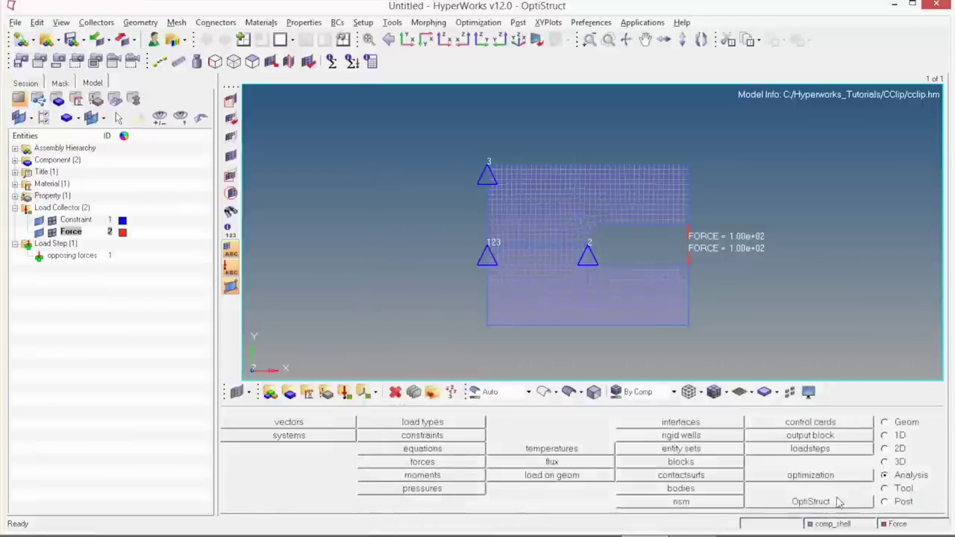
Step: Return to the OptiStruct solver setup and launch the OptiStruct run for cclip.fem
{"action": "left_click", "coordinate": [840, 504]}
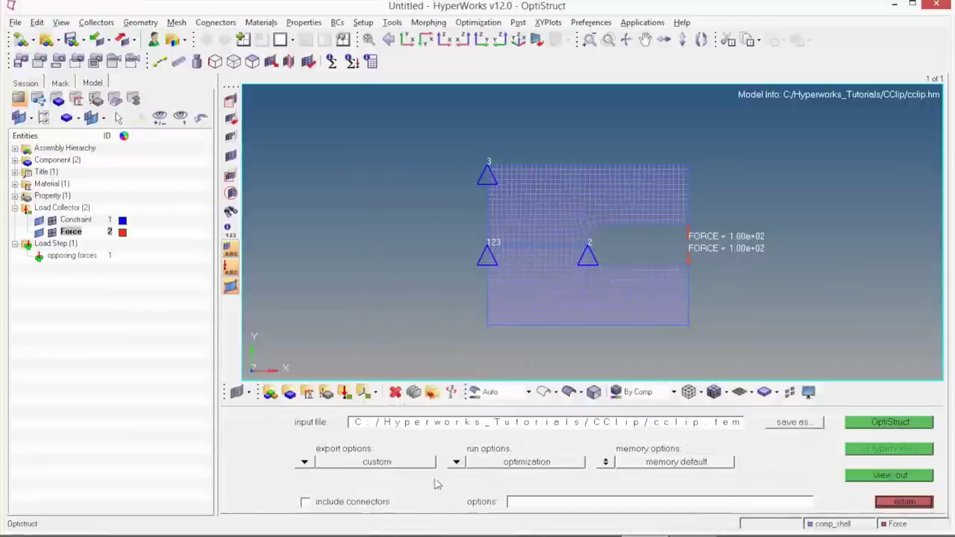
{"action": "left_click", "coordinate": [888, 423]}
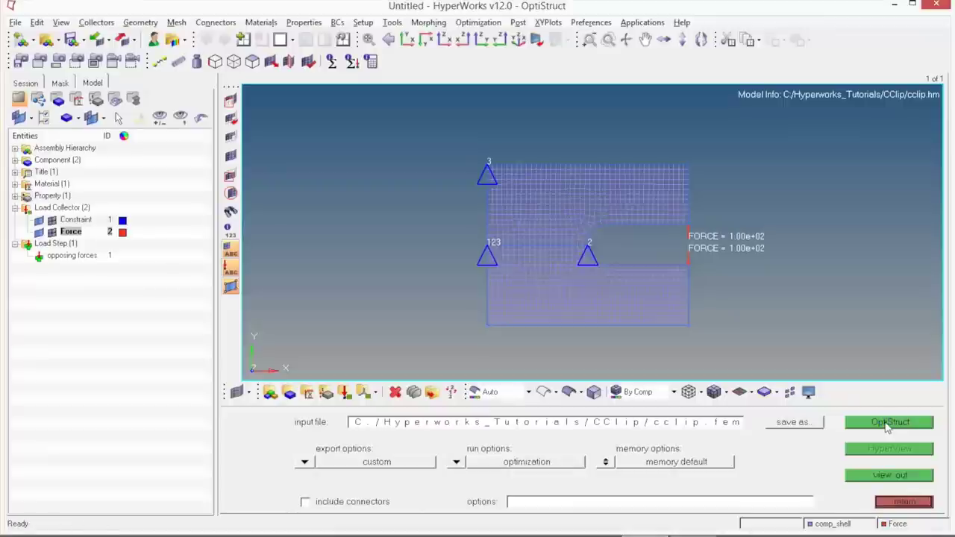